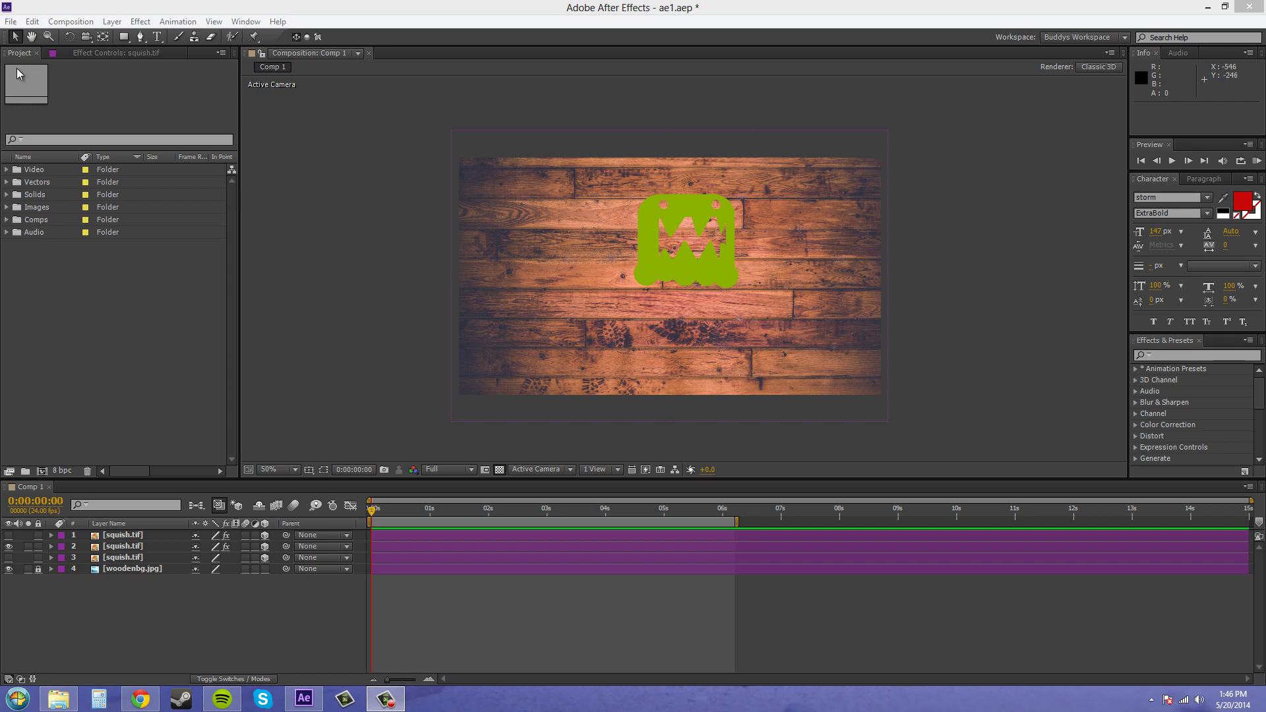
# - Add a default two-node 50mm Camera 1 layer and show only its Position property
pyautogui.click(110, 23)
pyautogui.moveTo(131, 37)
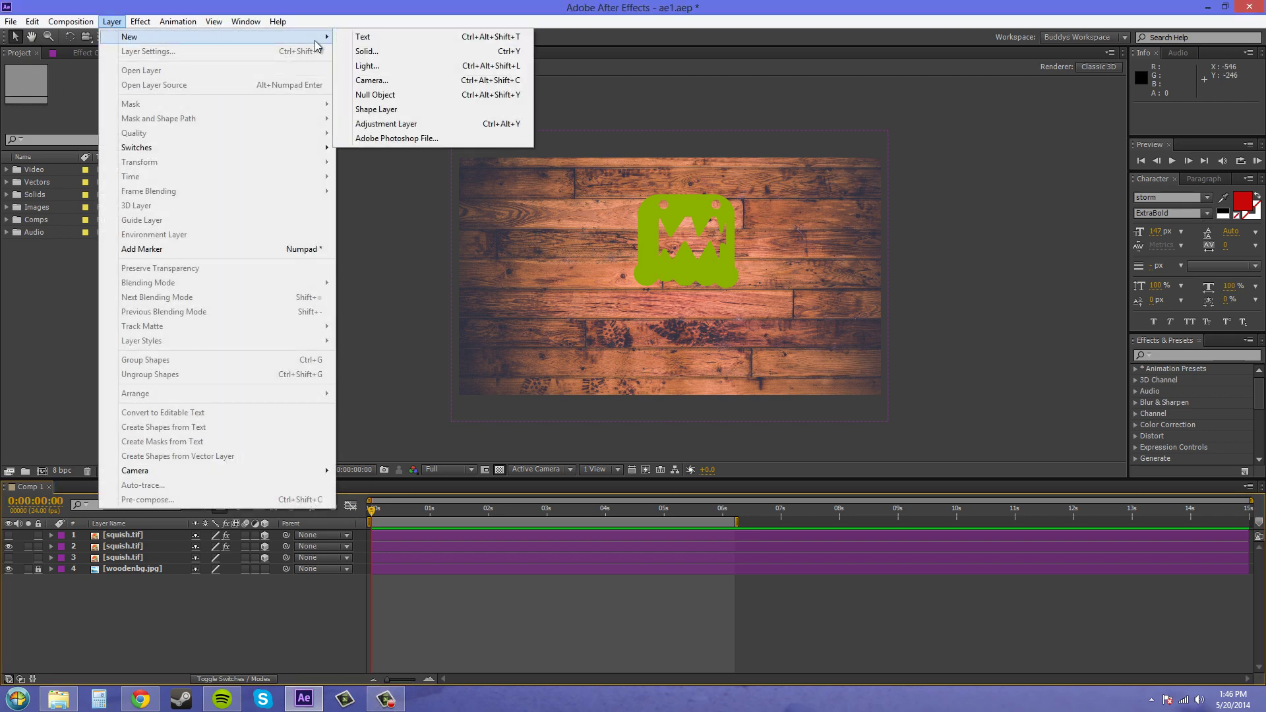
pyautogui.click(369, 81)
pyautogui.click(776, 512)
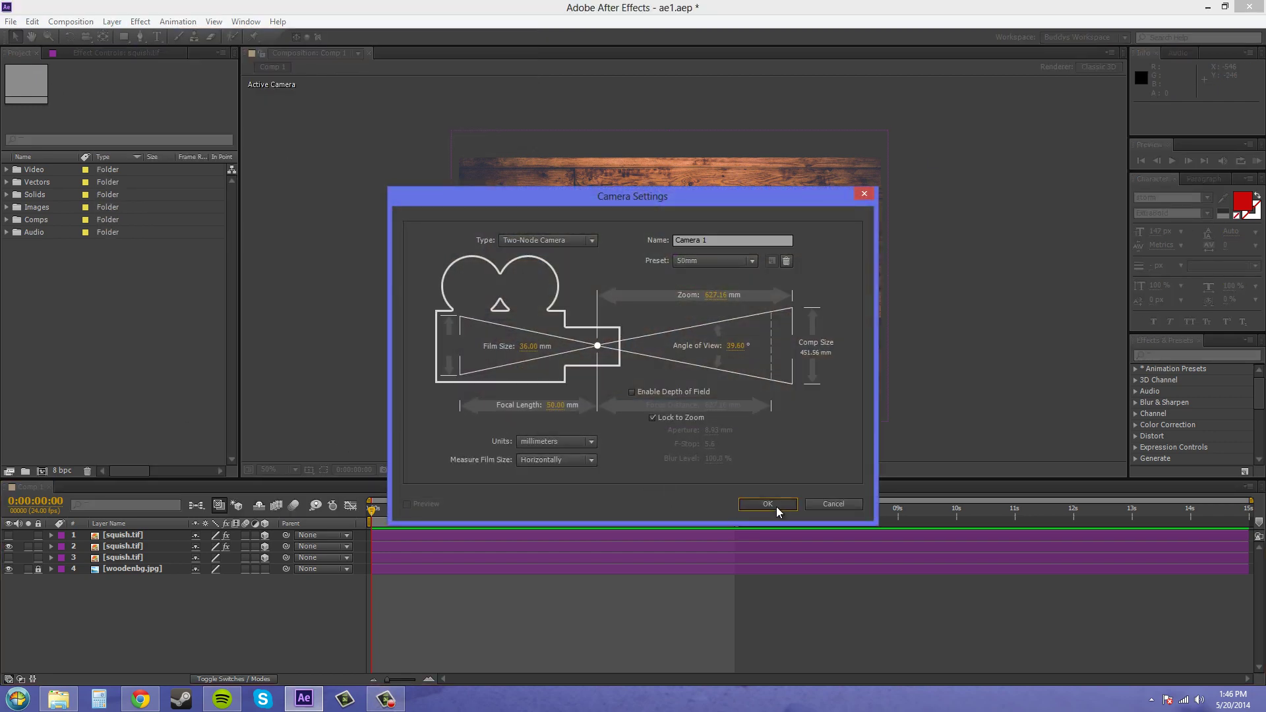
pyautogui.press('p')
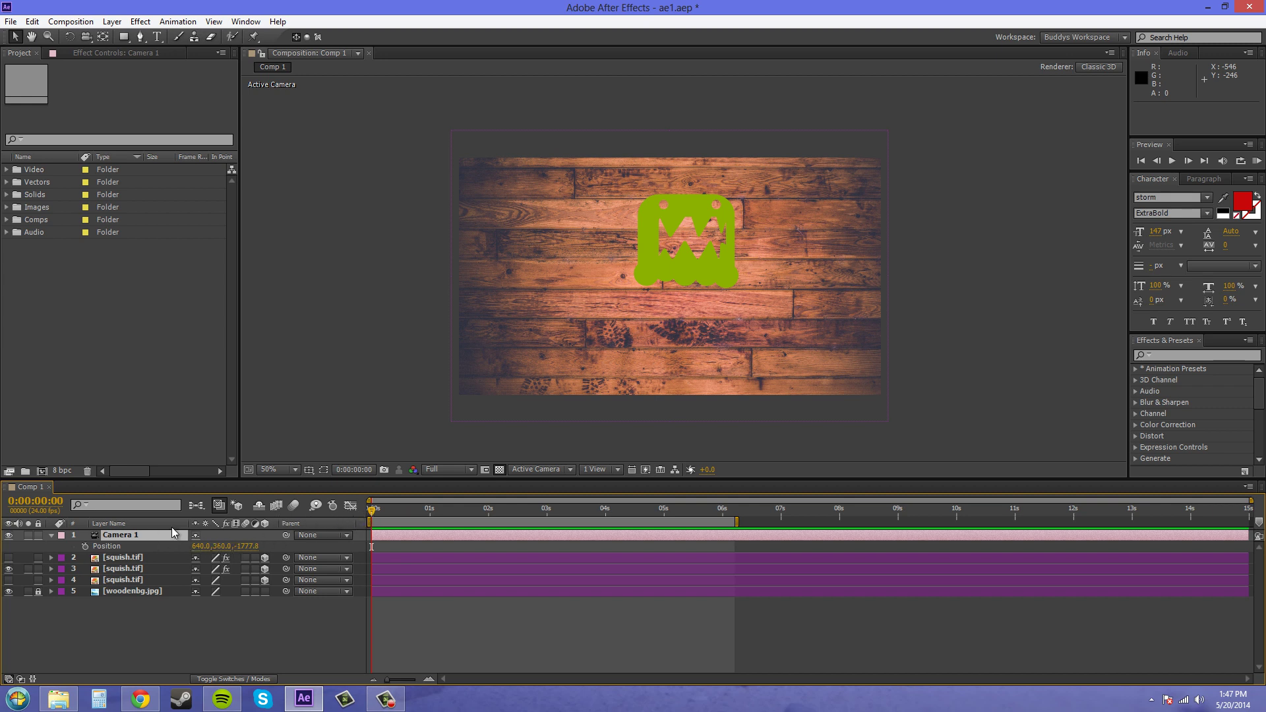
# - Trial-keyframe Camera 1's Position toward the logo, setting Y to 436 around 0:00:01:08
pyautogui.click(85, 547)
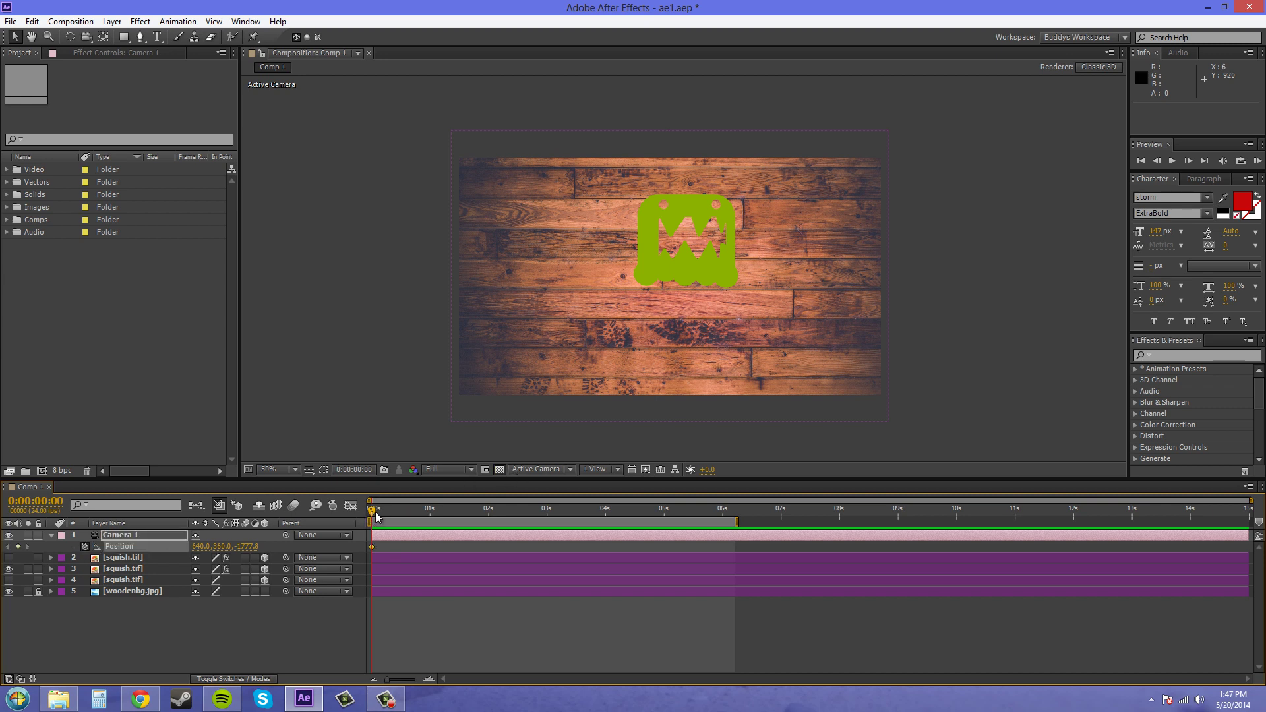
pyautogui.moveTo(372, 512); pyautogui.dragTo(490, 516)
pyautogui.moveTo(248, 546); pyautogui.dragTo(1213, 581)
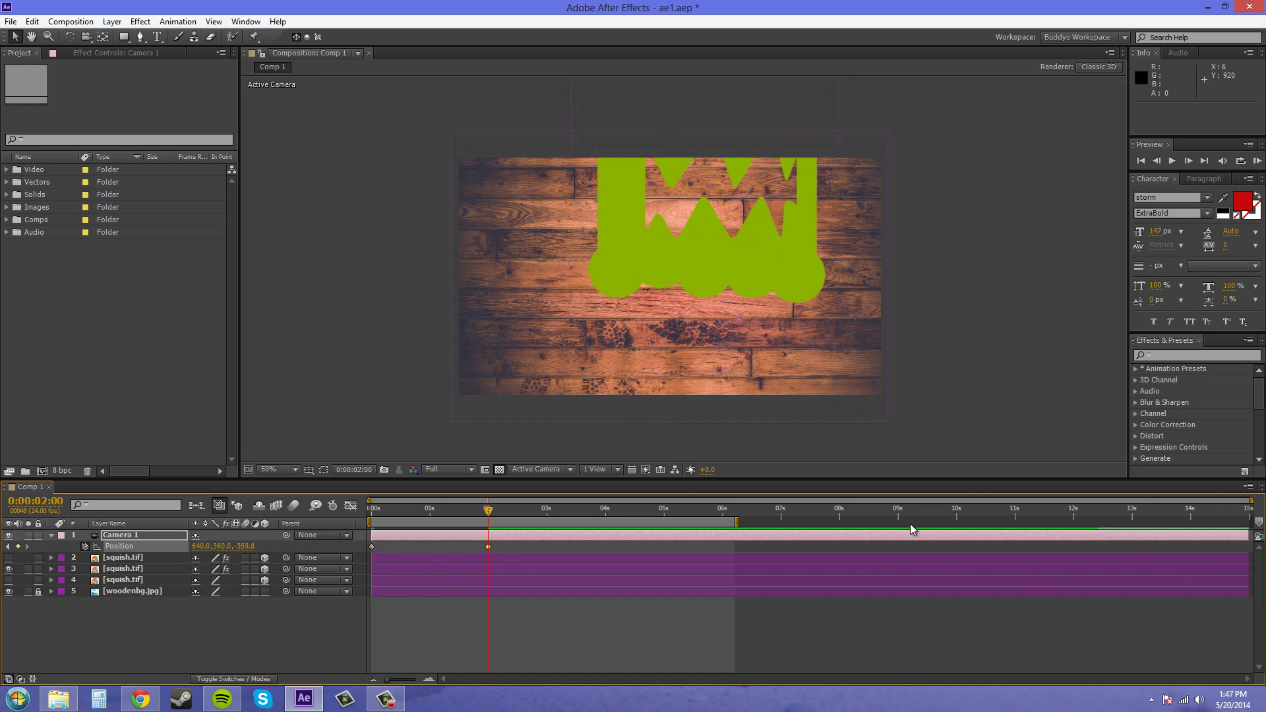
pyautogui.click(485, 512)
pyautogui.moveTo(477, 512); pyautogui.dragTo(423, 519)
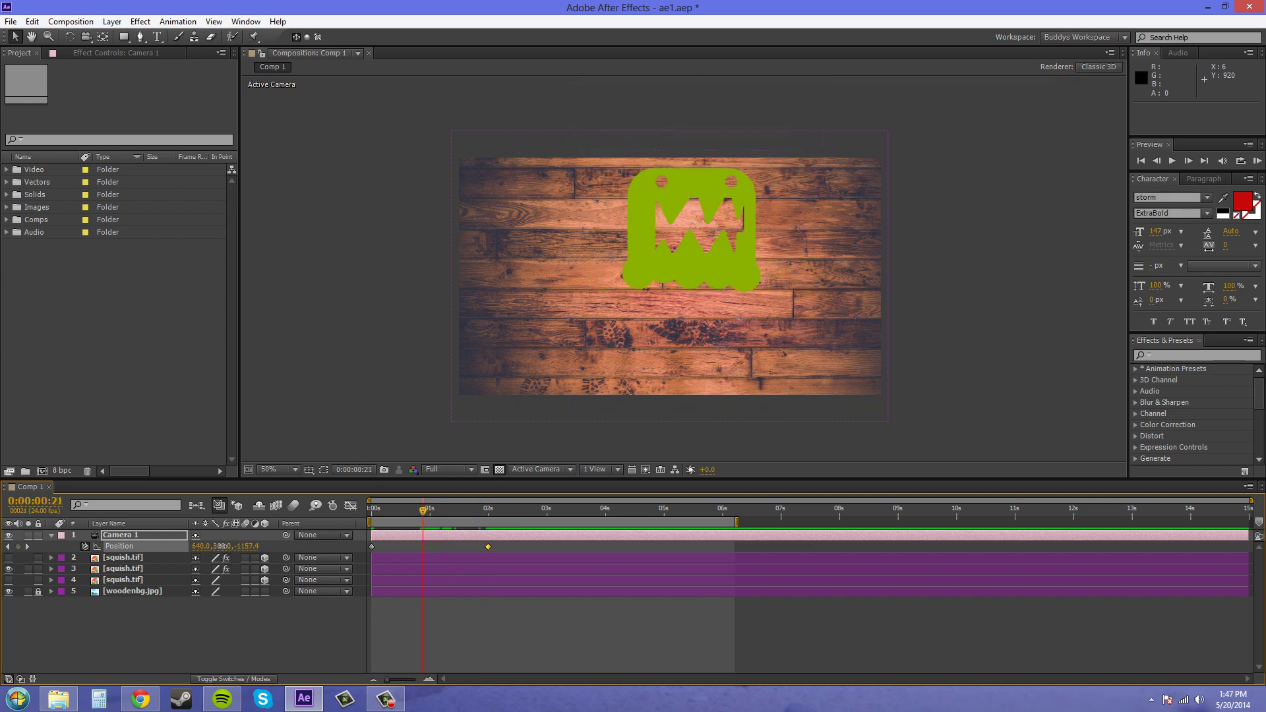
pyautogui.moveTo(220, 546); pyautogui.dragTo(371, 538)
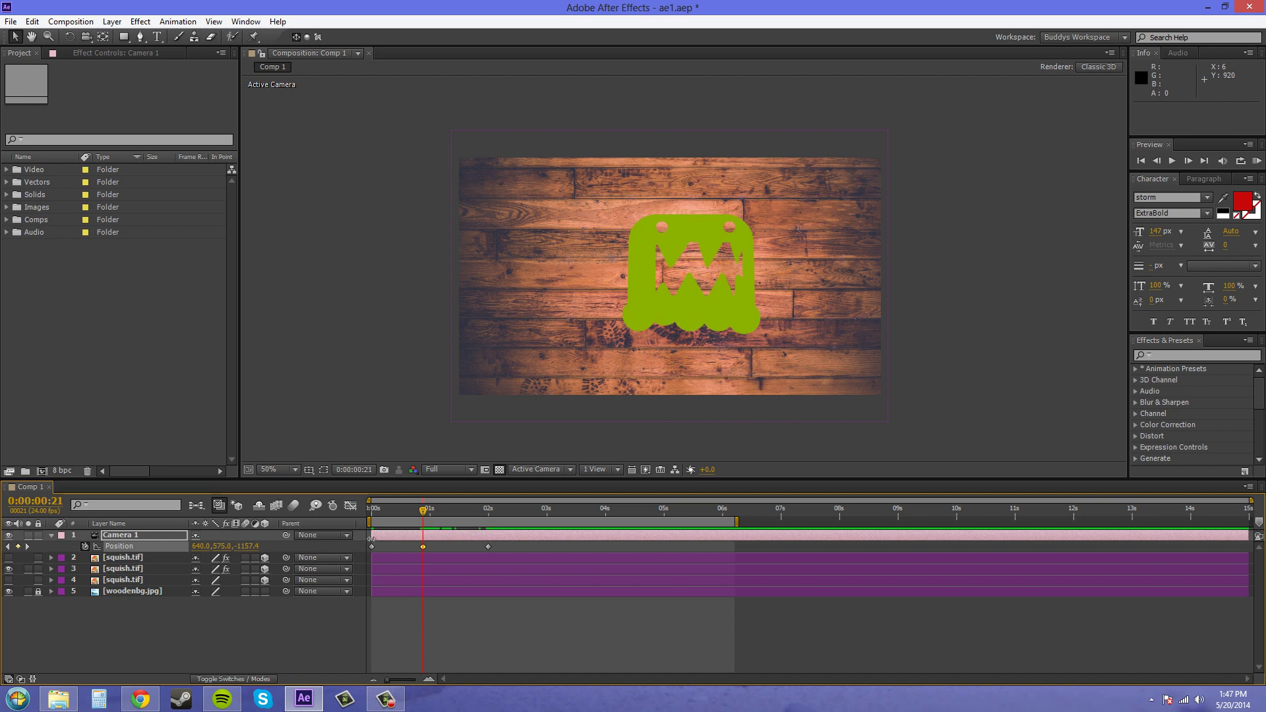
pyautogui.moveTo(200, 546); pyautogui.dragTo(161, 531)
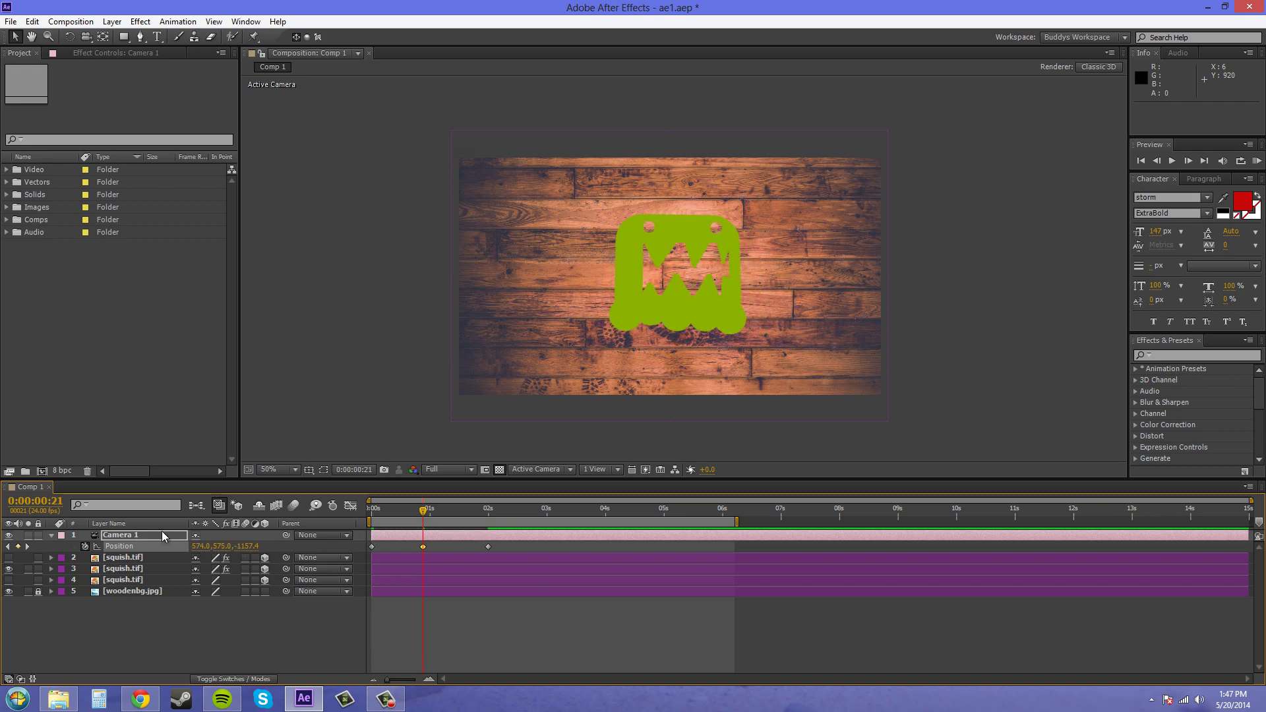
pyautogui.moveTo(424, 511); pyautogui.dragTo(488, 518)
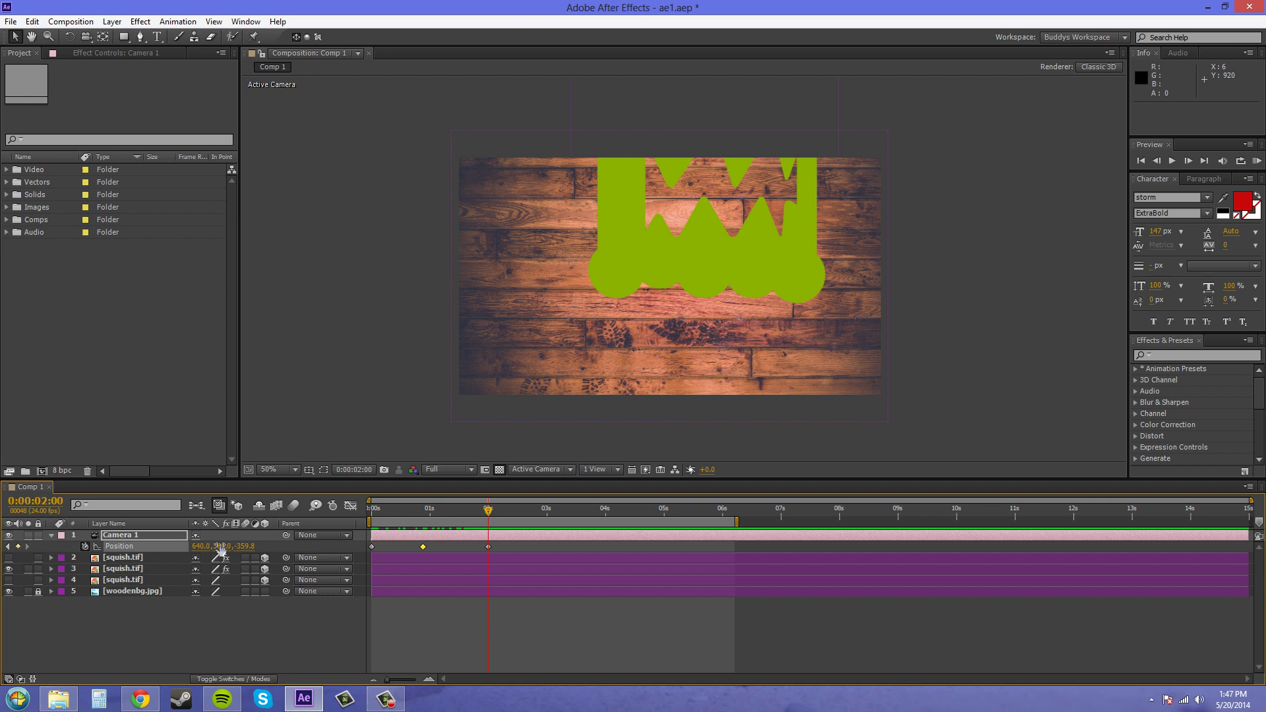
pyautogui.moveTo(222, 546); pyautogui.dragTo(169, 545)
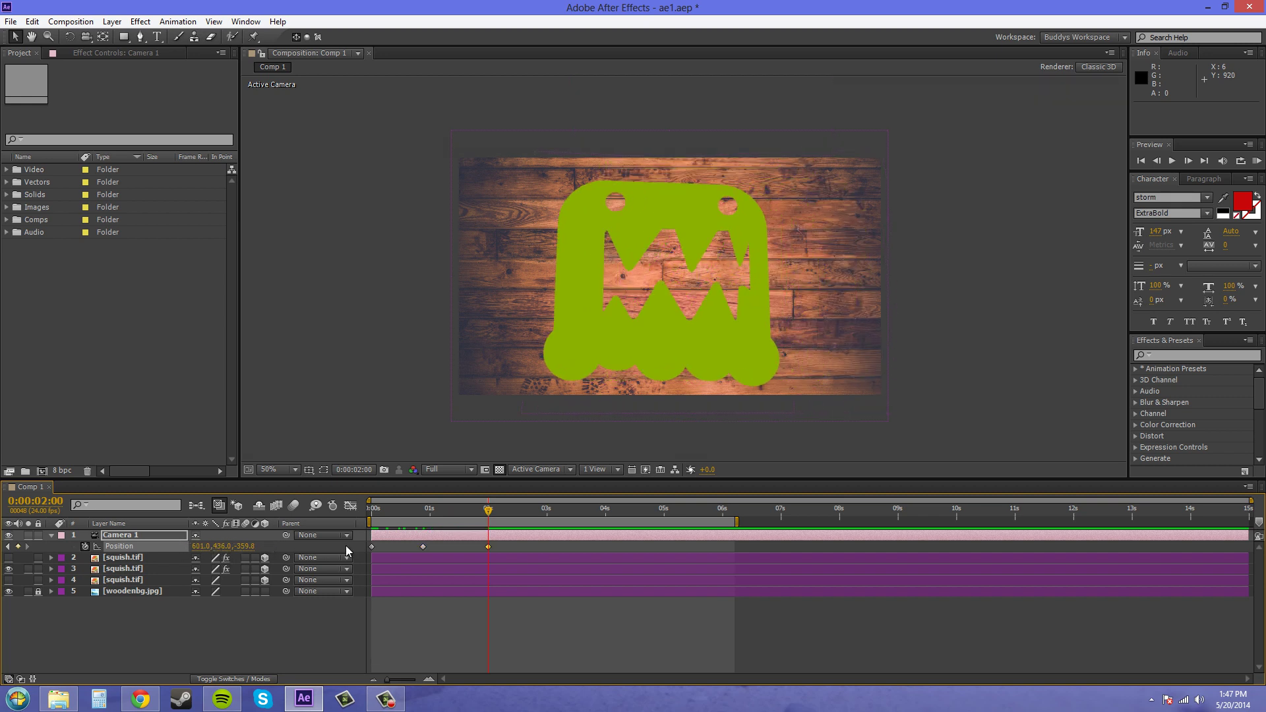
pyautogui.moveTo(493, 514); pyautogui.dragTo(605, 515)
# - Remove Camera 1's Position keyframes, return to the start, and delete the camera layer
pyautogui.click(84, 547)
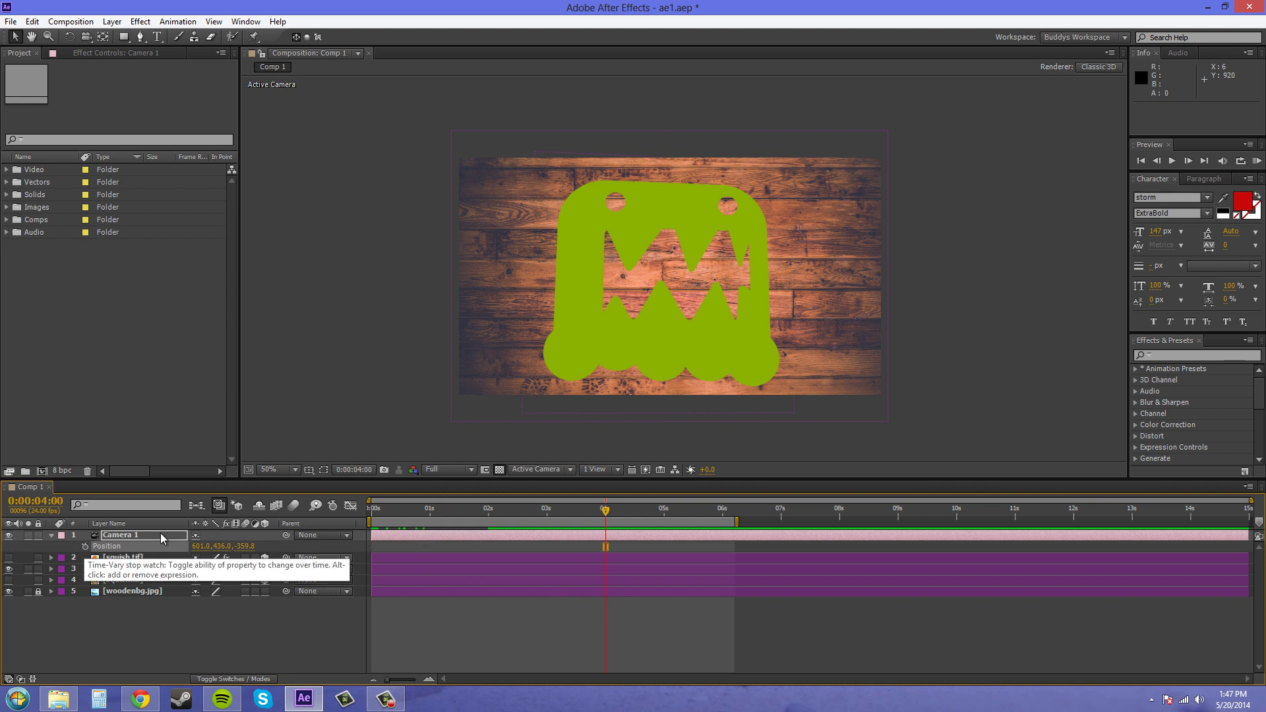
pyautogui.moveTo(605, 511); pyautogui.dragTo(505, 510)
pyautogui.click(368, 521)
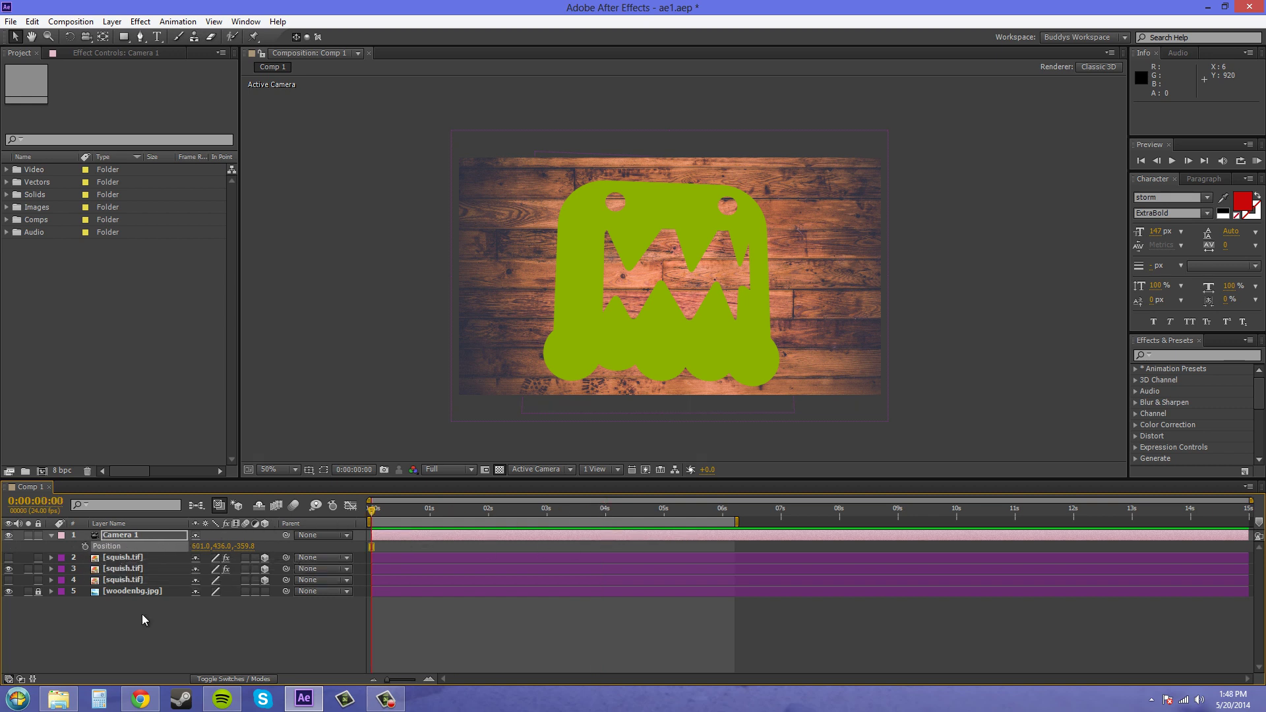
pyautogui.click(145, 619)
pyautogui.click(129, 540)
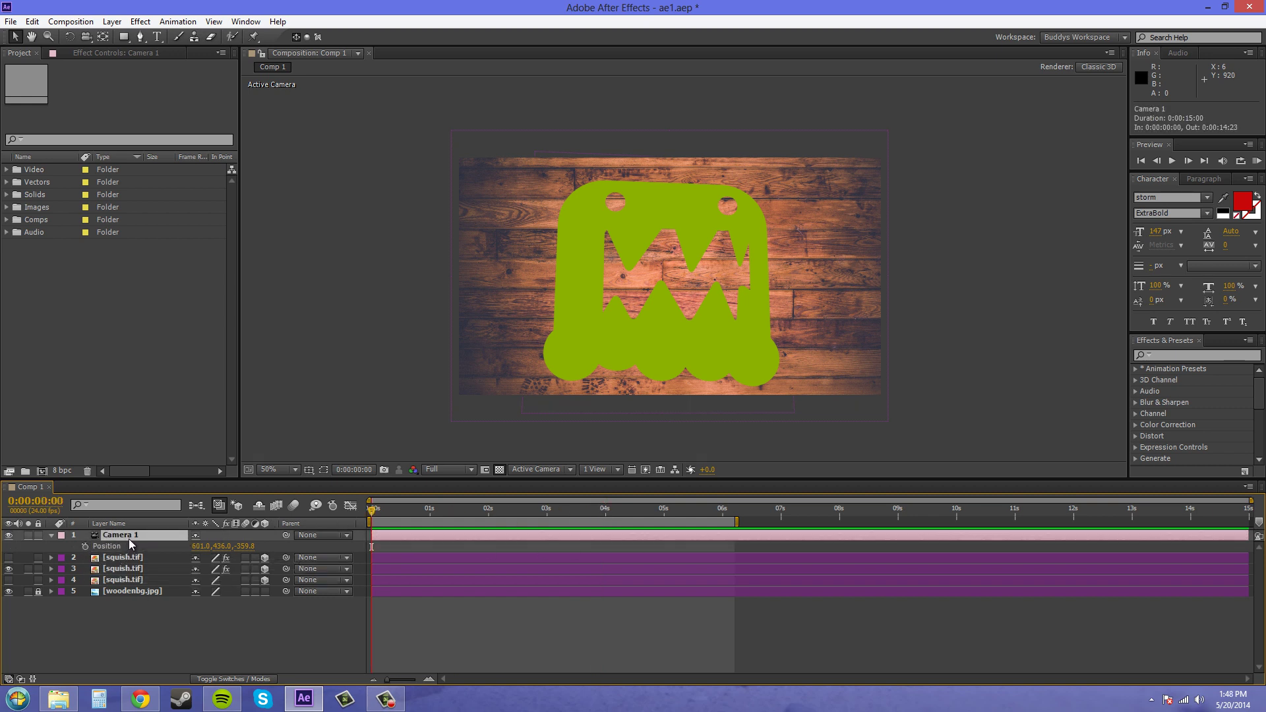
pyautogui.press('Delete')
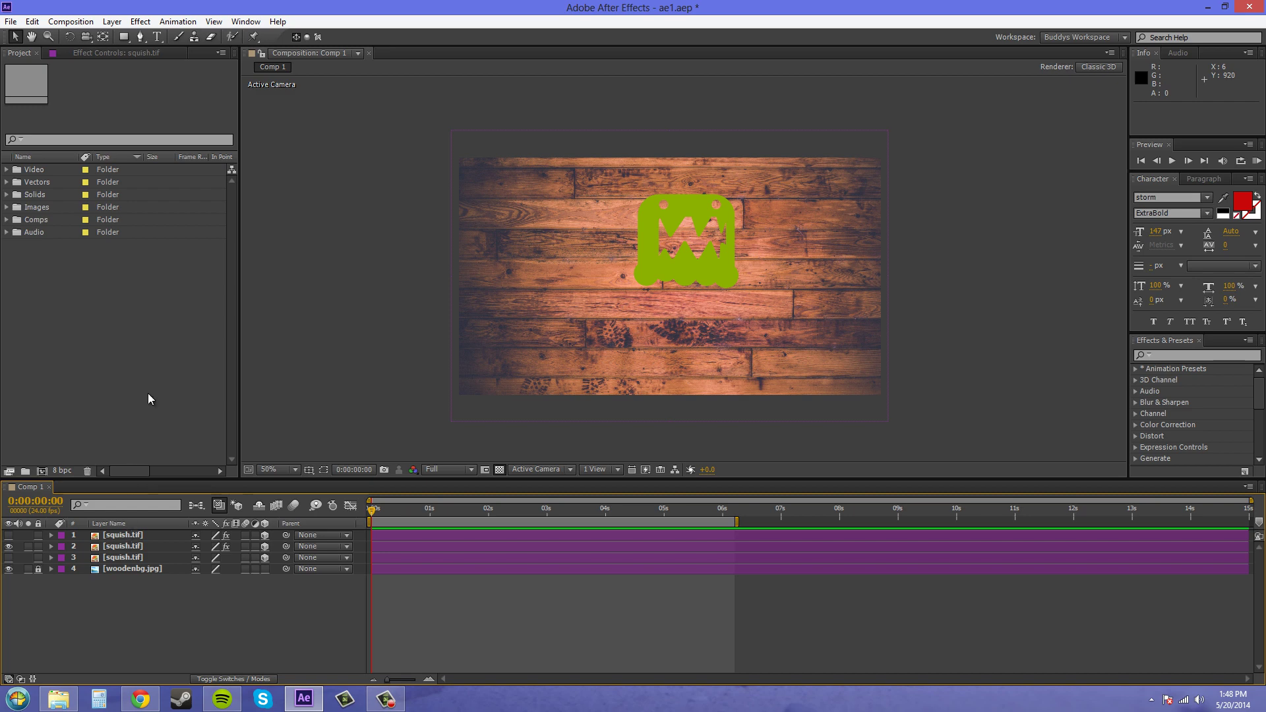
# - Create a new Camera 1 layer with the default camera settings
pyautogui.click(113, 22)
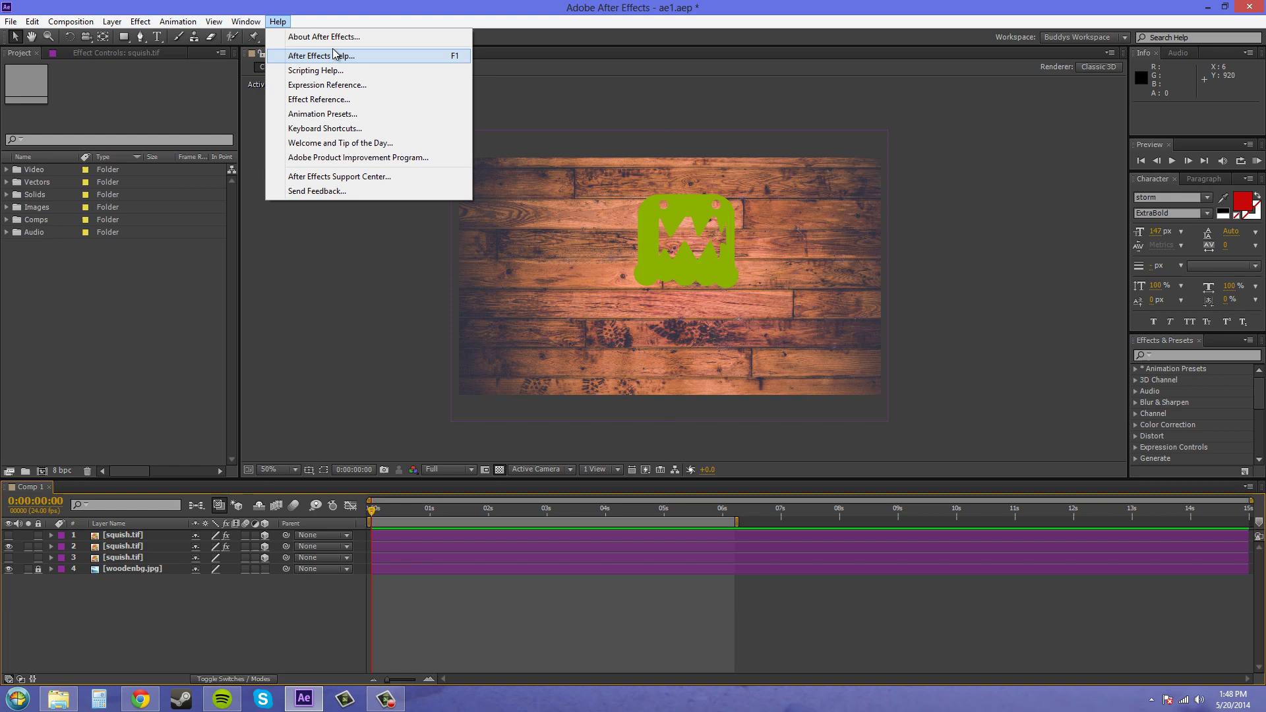
pyautogui.click(116, 22)
pyautogui.click(113, 21)
pyautogui.moveTo(142, 34)
pyautogui.click(382, 72)
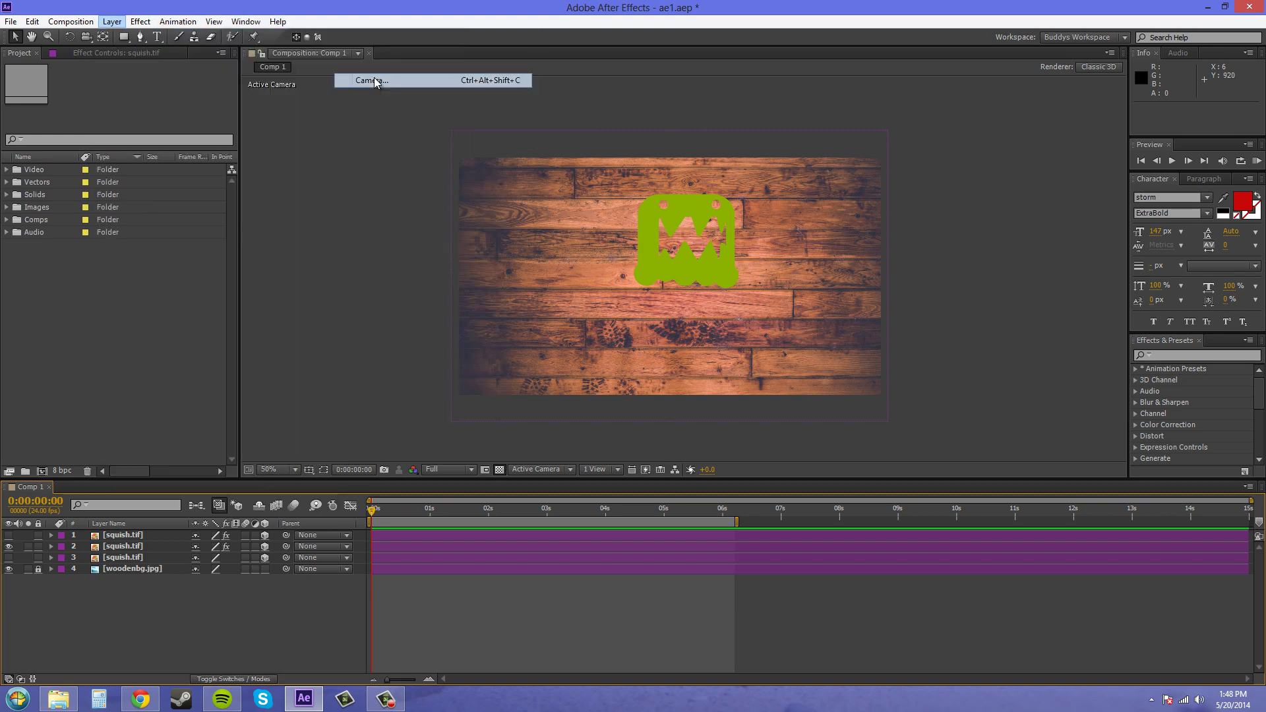
pyautogui.click(776, 504)
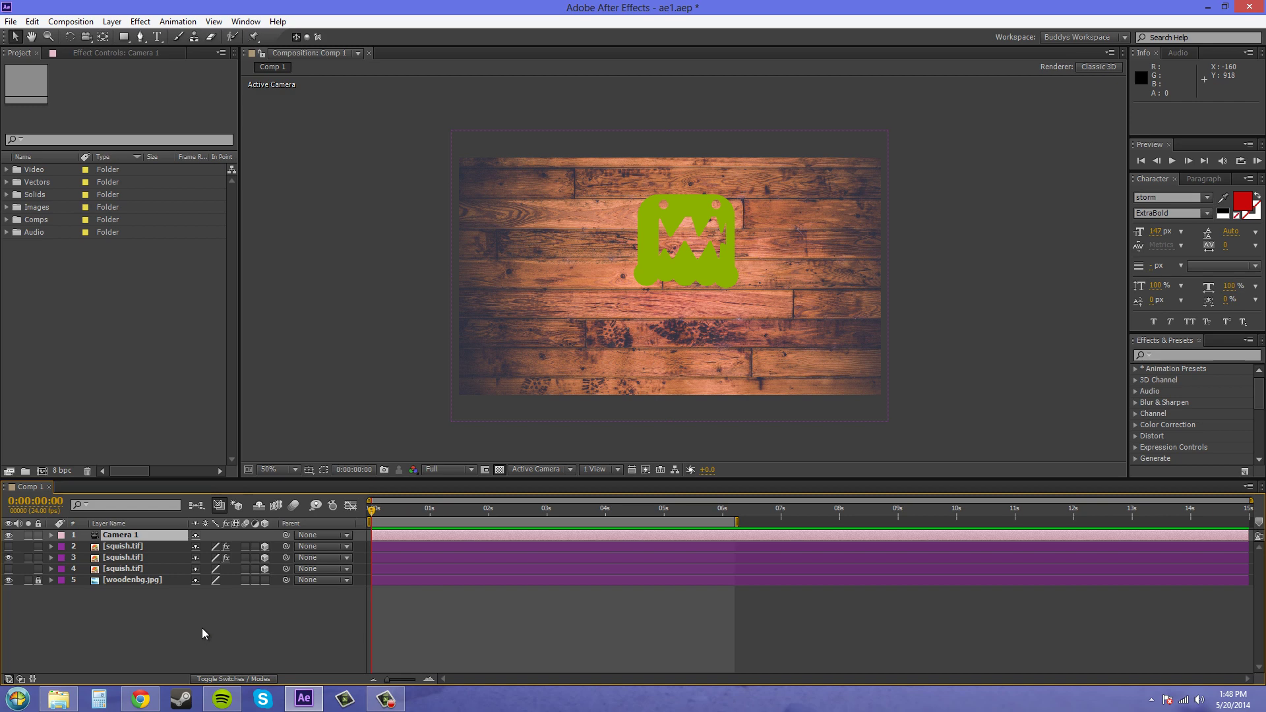
# - Add a Null 8 null object layer above the camera
pyautogui.click(122, 23)
pyautogui.moveTo(305, 38)
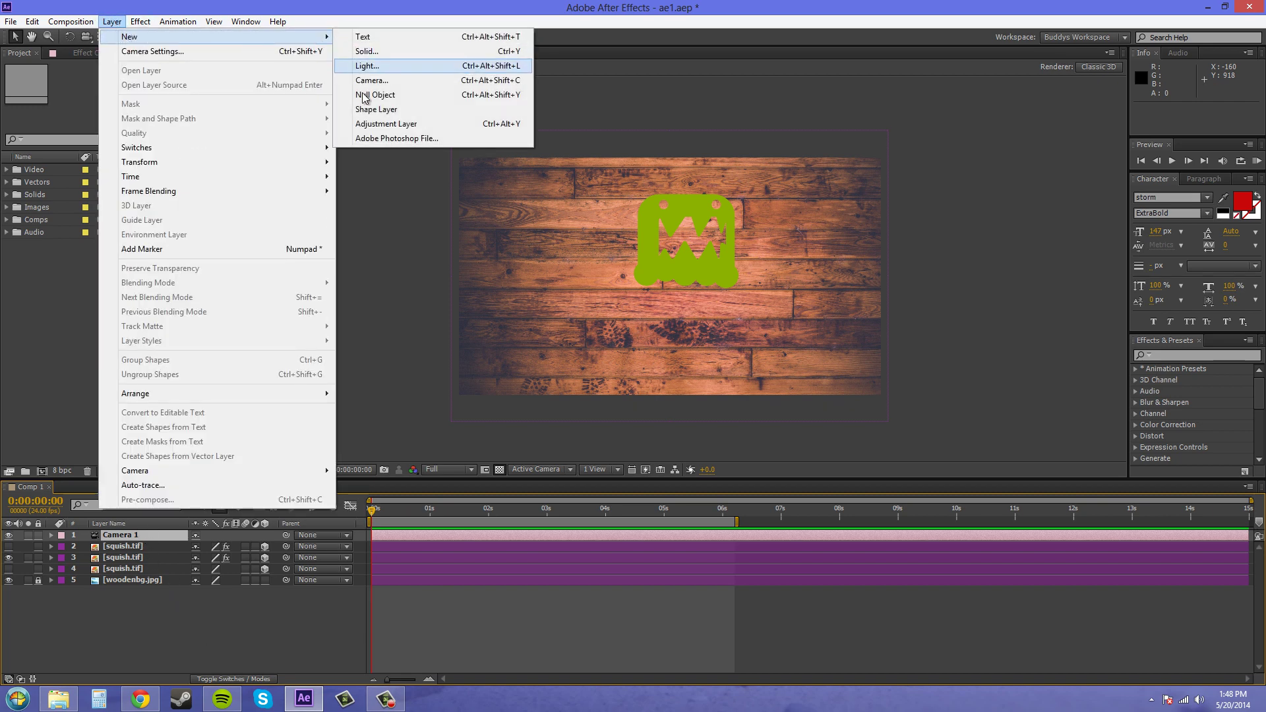
pyautogui.click(372, 95)
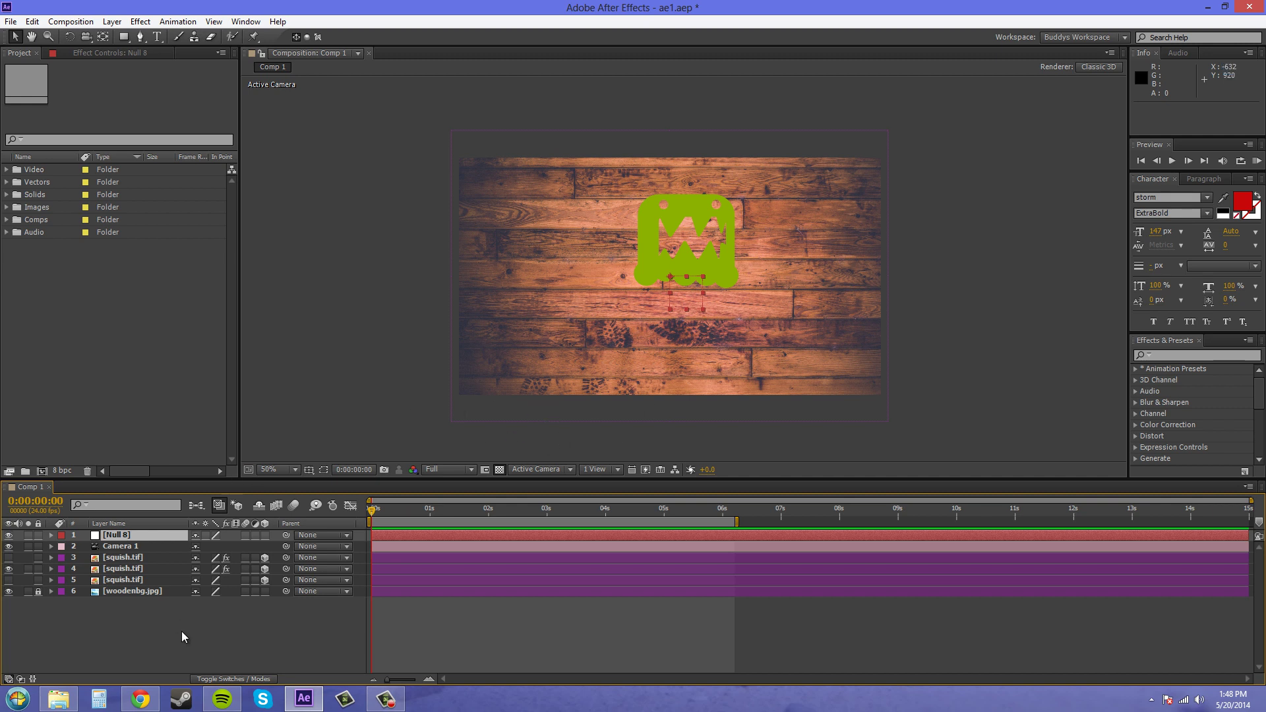
# - Make the null a 3D layer and rename it Orbit
pyautogui.click(264, 535)
pyautogui.press('Return')
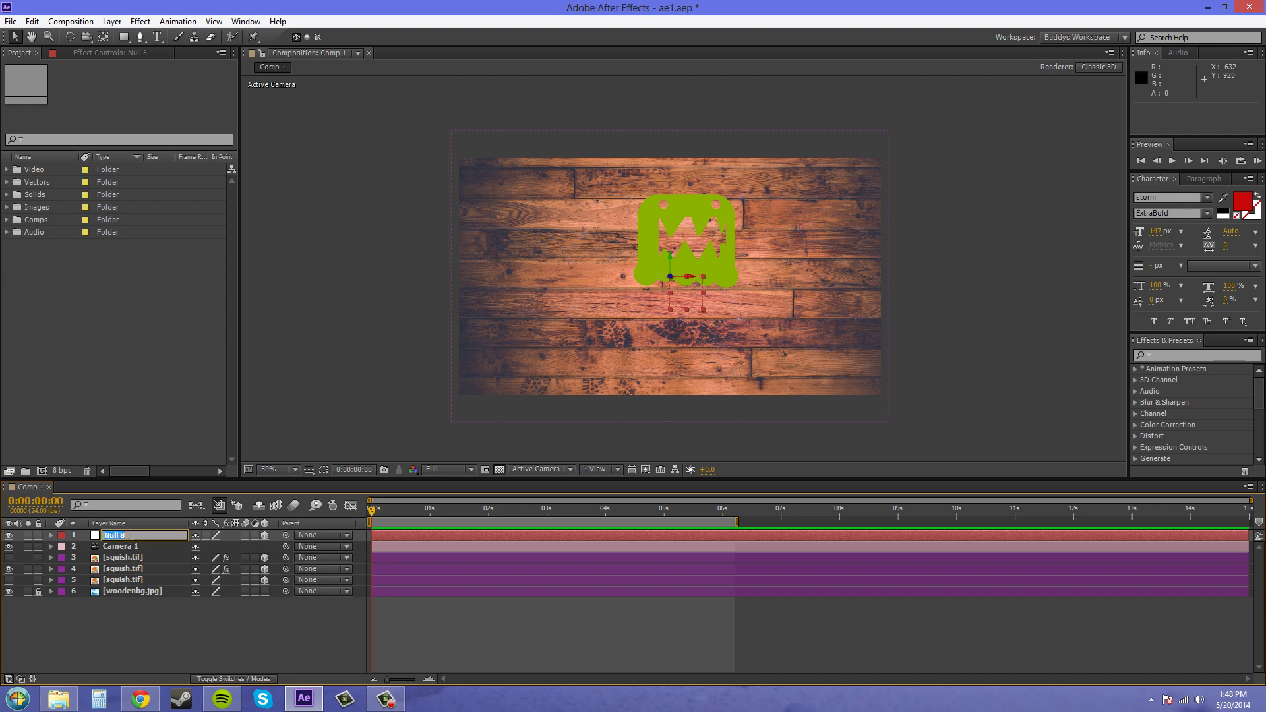
pyautogui.write('ORbit')
pyautogui.press('BackSpace')
pyautogui.press('BackSpace')
pyautogui.press('BackSpace')
pyautogui.press('BackSpace')
pyautogui.write('rbi')
pyautogui.click(136, 630)
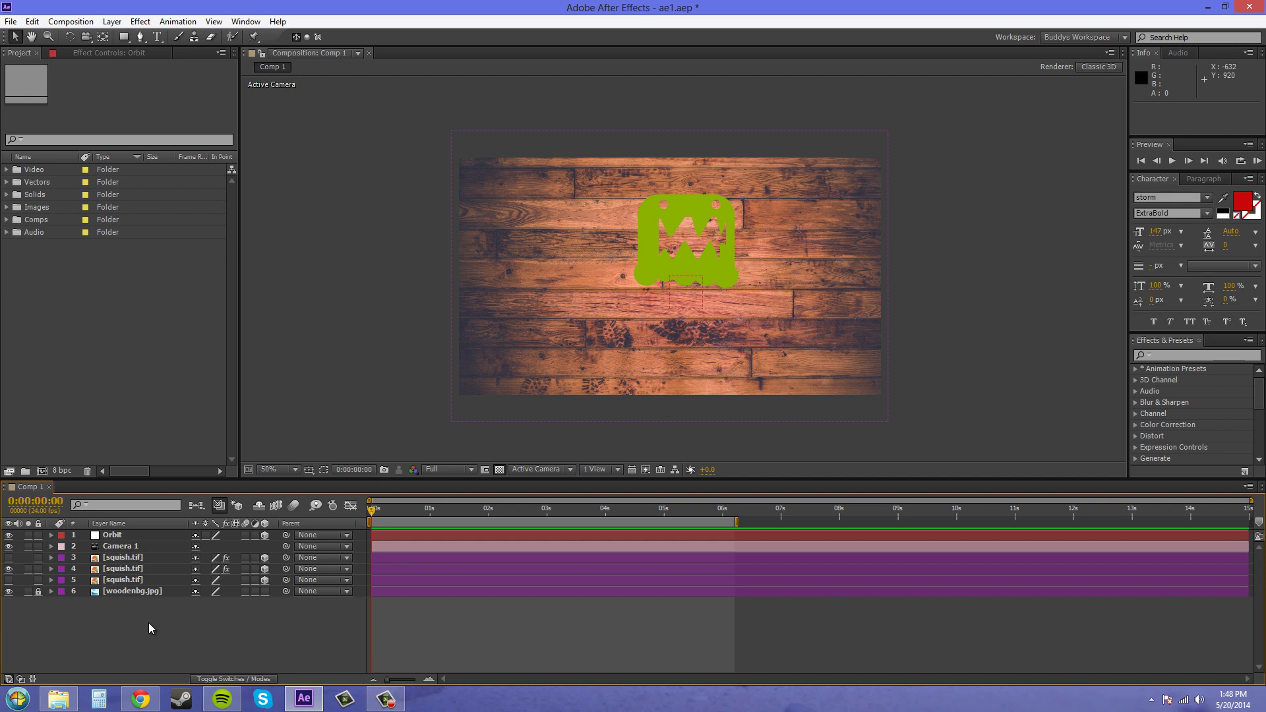
# - Reselect the null layer and rename it Orbit again, committing the name
pyautogui.click(115, 547)
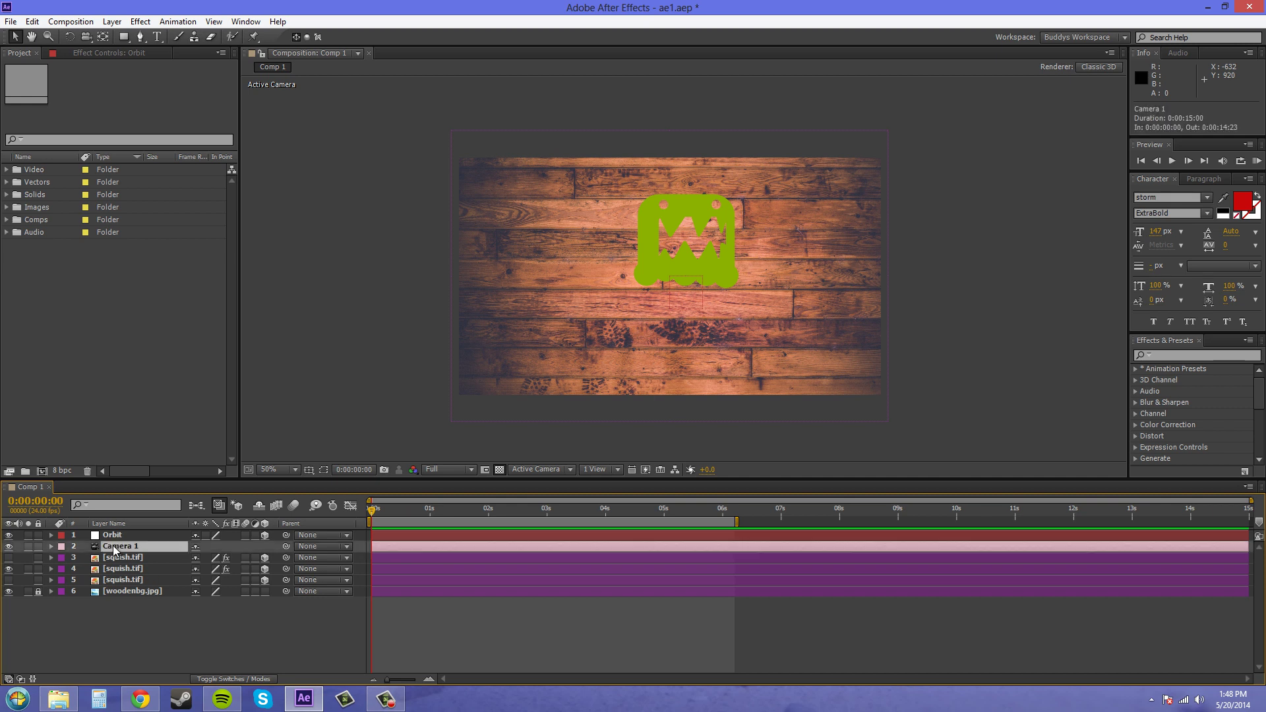
pyautogui.click(110, 524)
pyautogui.click(113, 536)
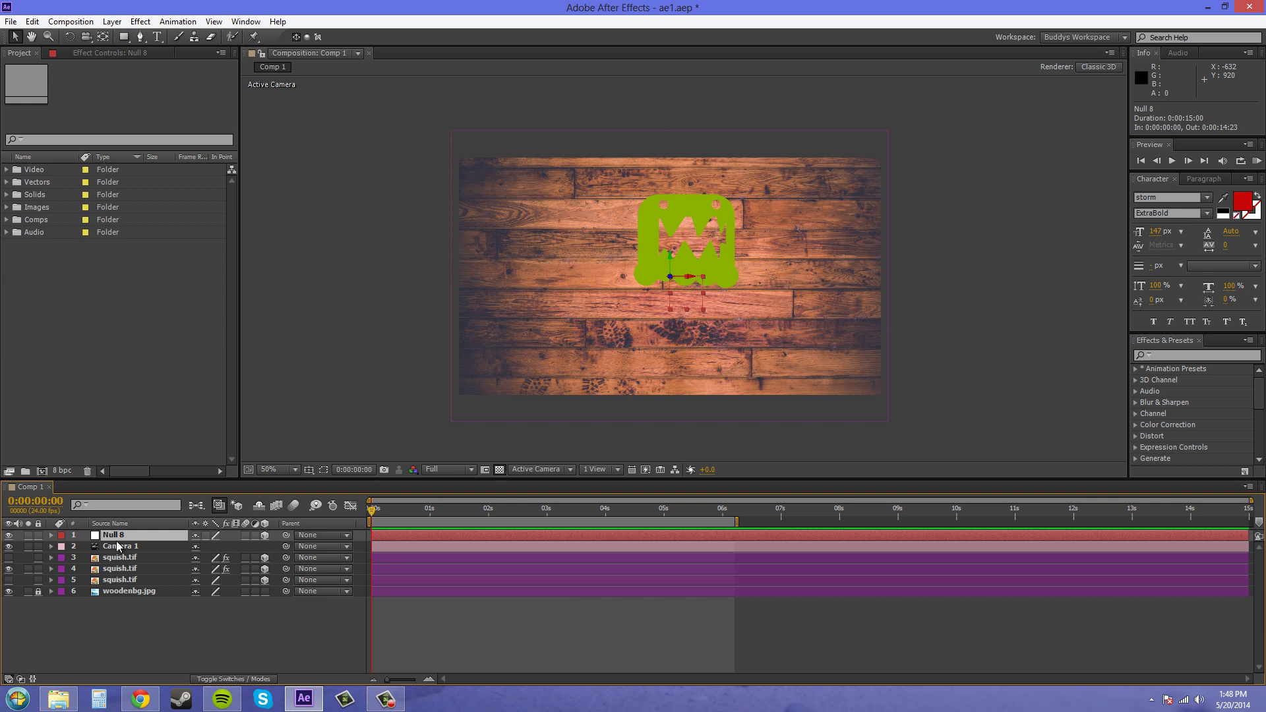
pyautogui.keyDown('ctrl'); pyautogui.click(117, 536); pyautogui.keyUp('ctrl')
pyautogui.click(108, 537)
pyautogui.press('Return')
pyautogui.write('Orbit')
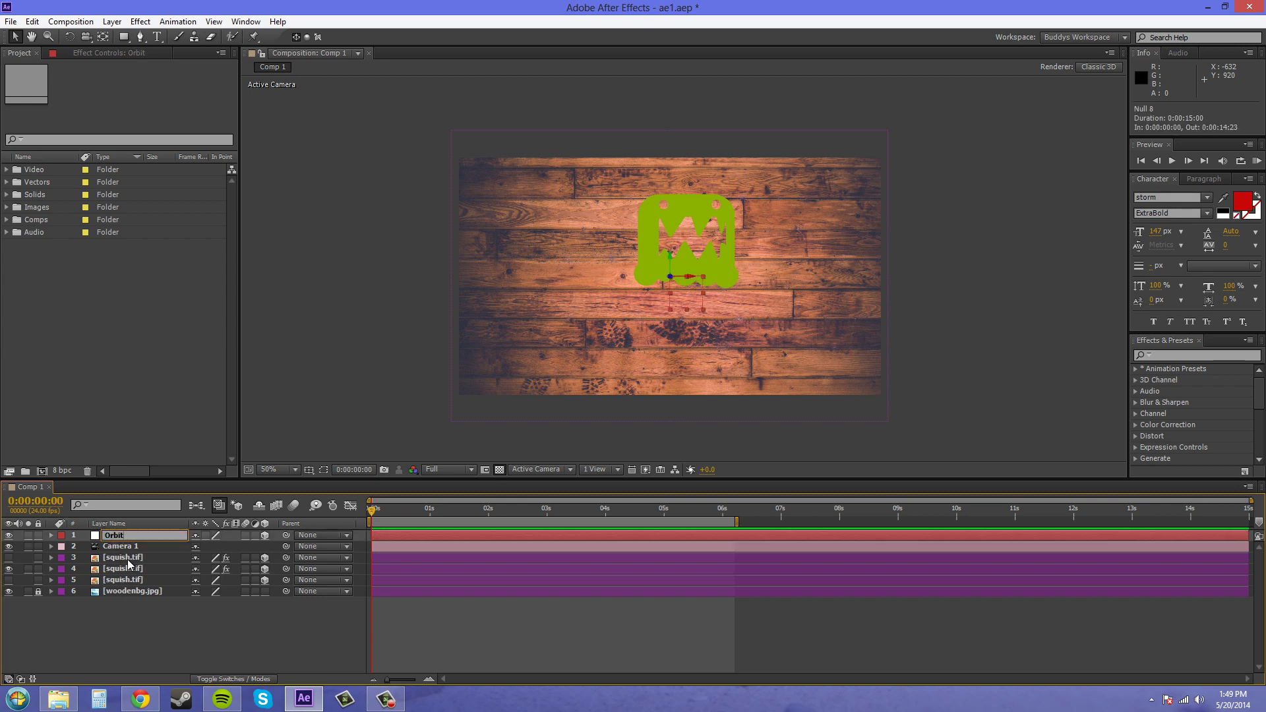
pyautogui.click(134, 547)
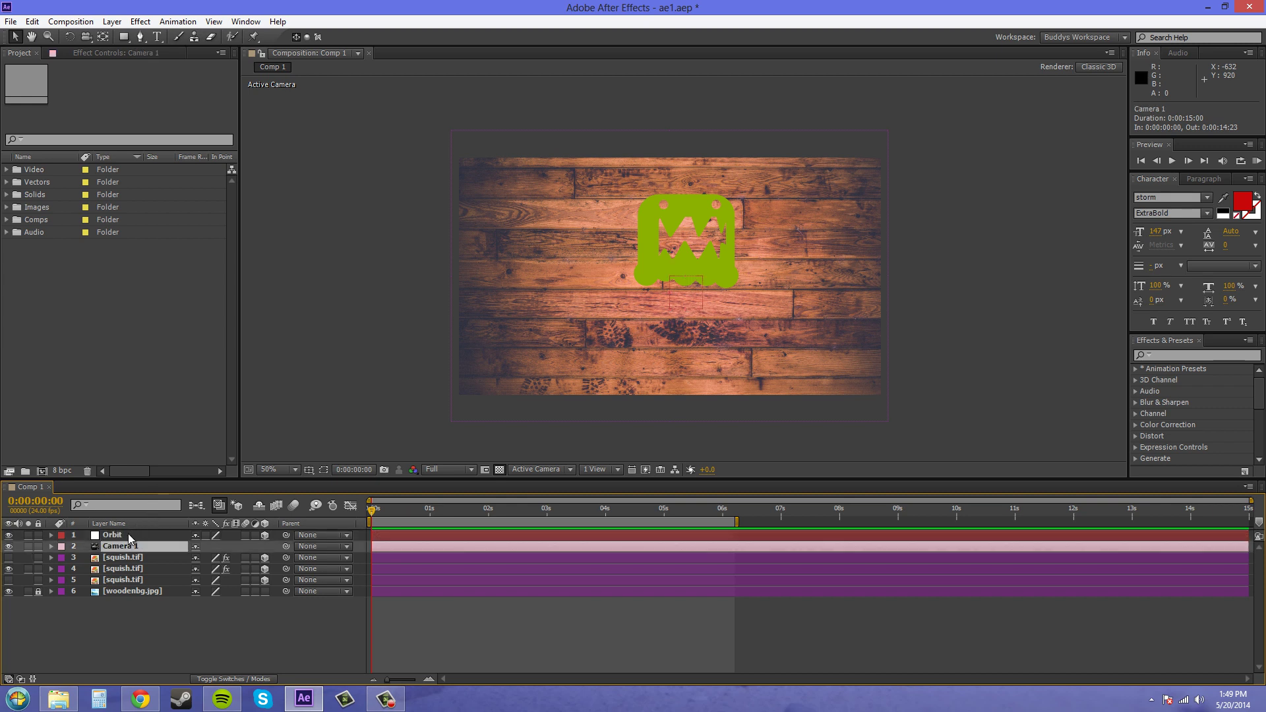
pyautogui.click(128, 535)
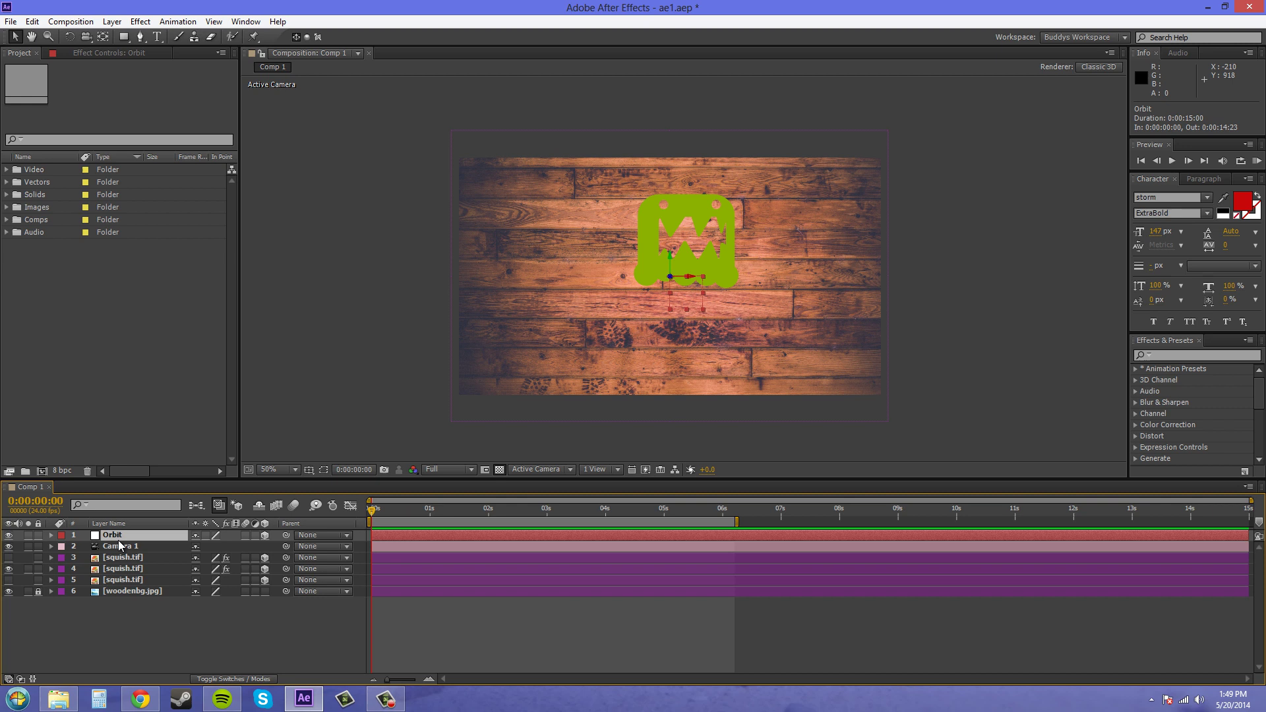
# - Show the Position properties of the green logo layer 4 and the Orbit null
pyautogui.click(124, 560)
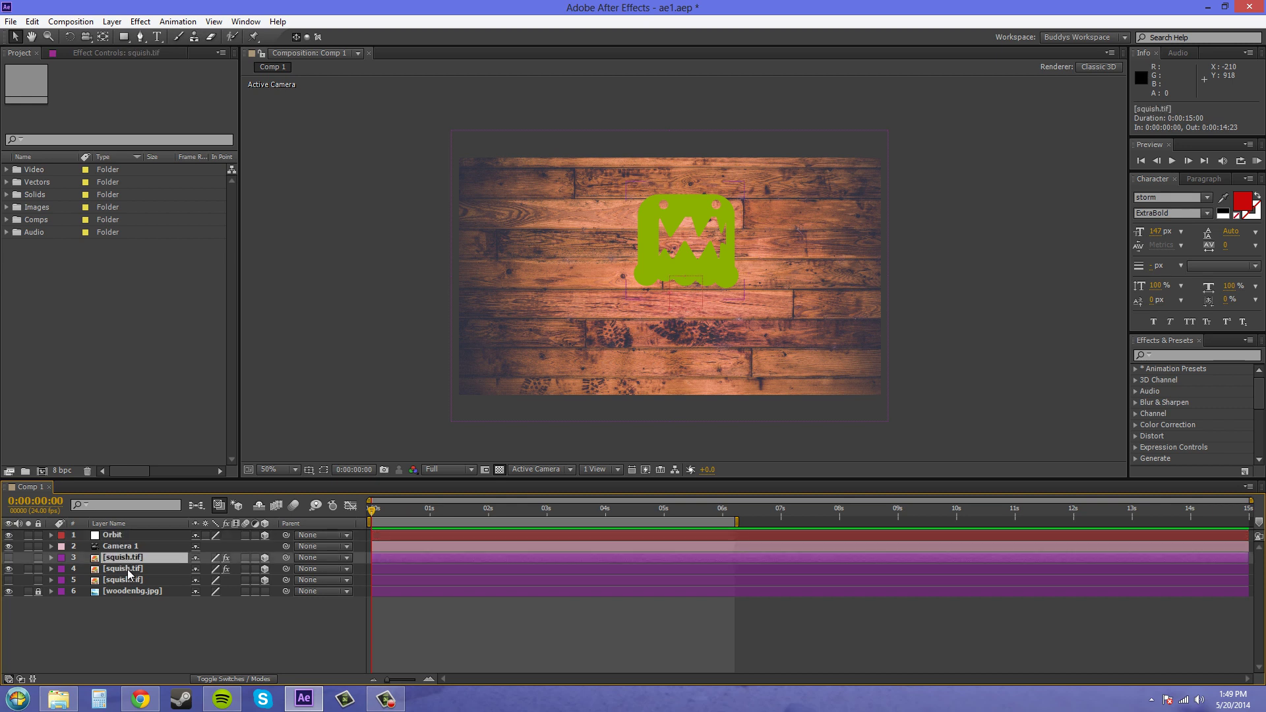
pyautogui.click(126, 570)
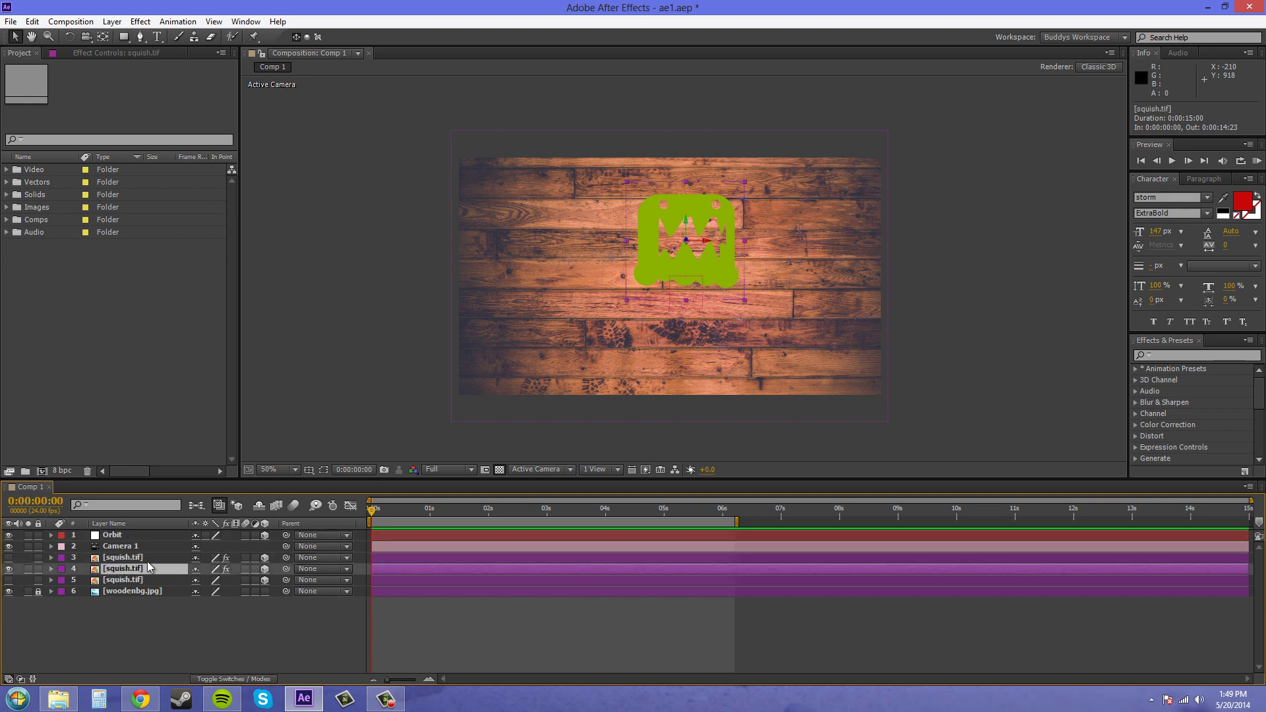
pyautogui.press('p')
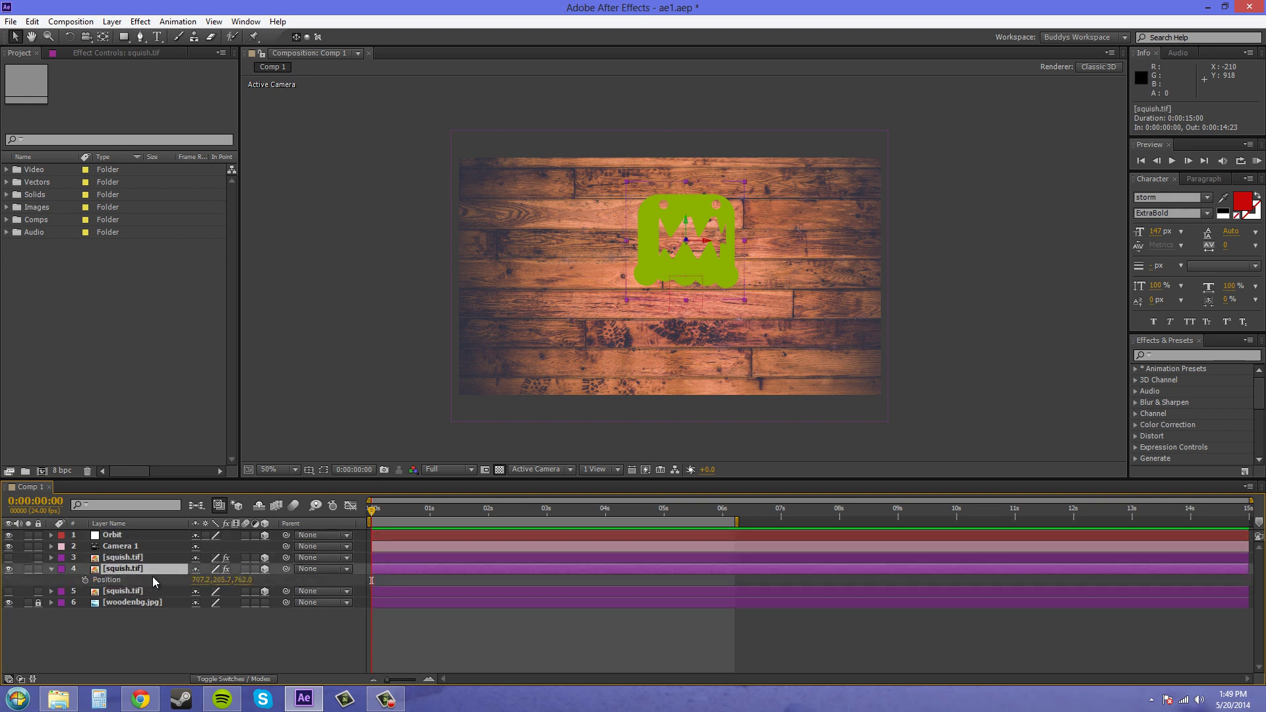
pyautogui.click(117, 537)
pyautogui.press('p')
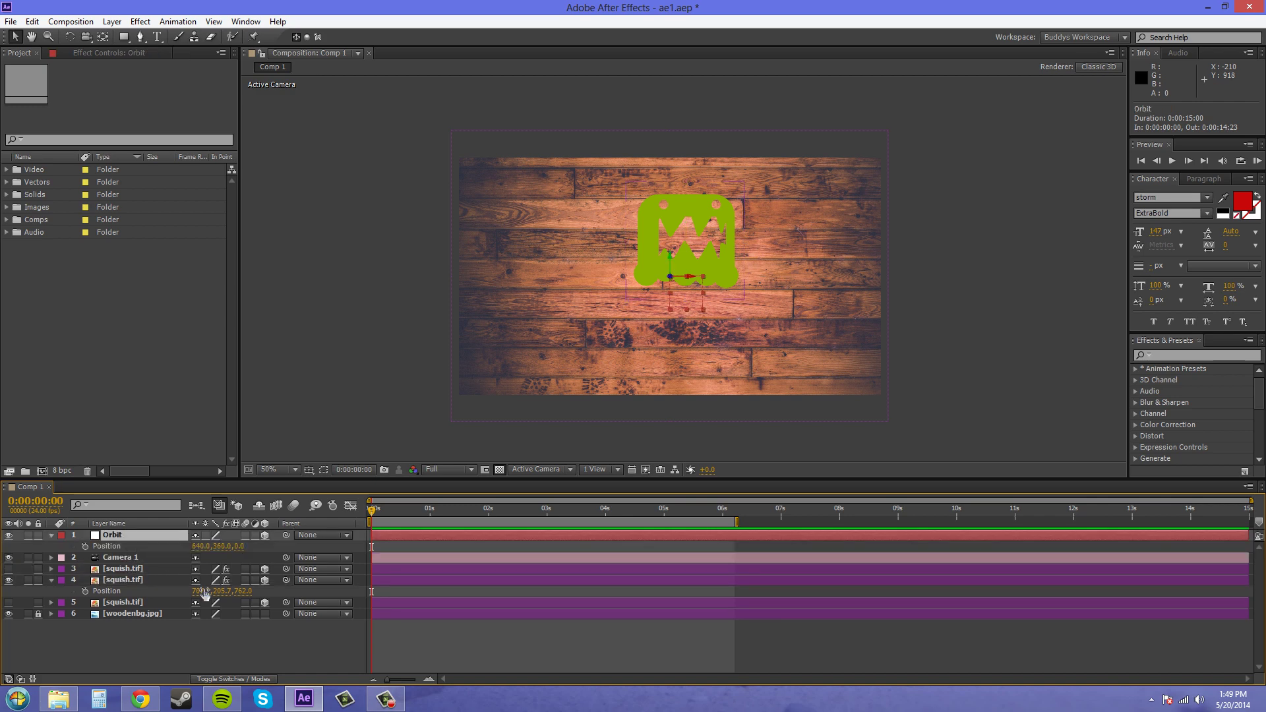
# - Copy the logo's Position X (707.2) and Y values into Orbit's Position
pyautogui.click(202, 591)
pyautogui.hotkey('ctrl', 'c')
pyautogui.click(202, 546)
pyautogui.hotkey('ctrl', 'v')
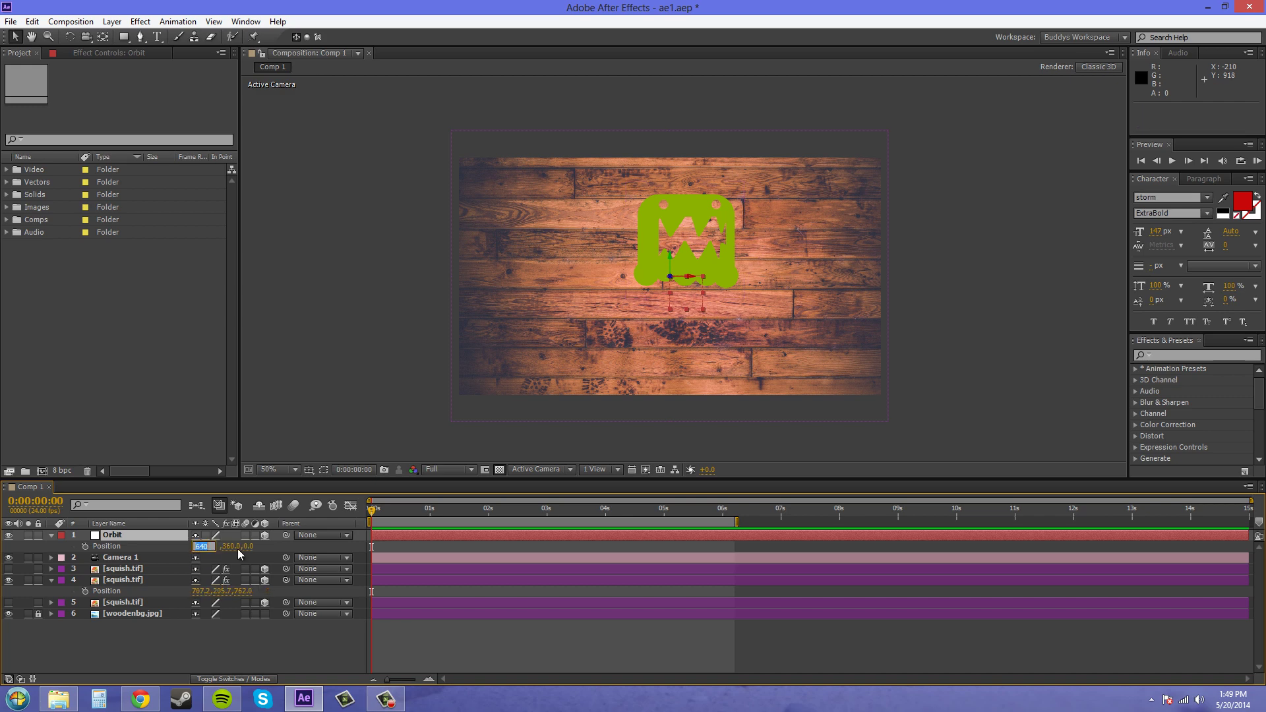
pyautogui.click(225, 591)
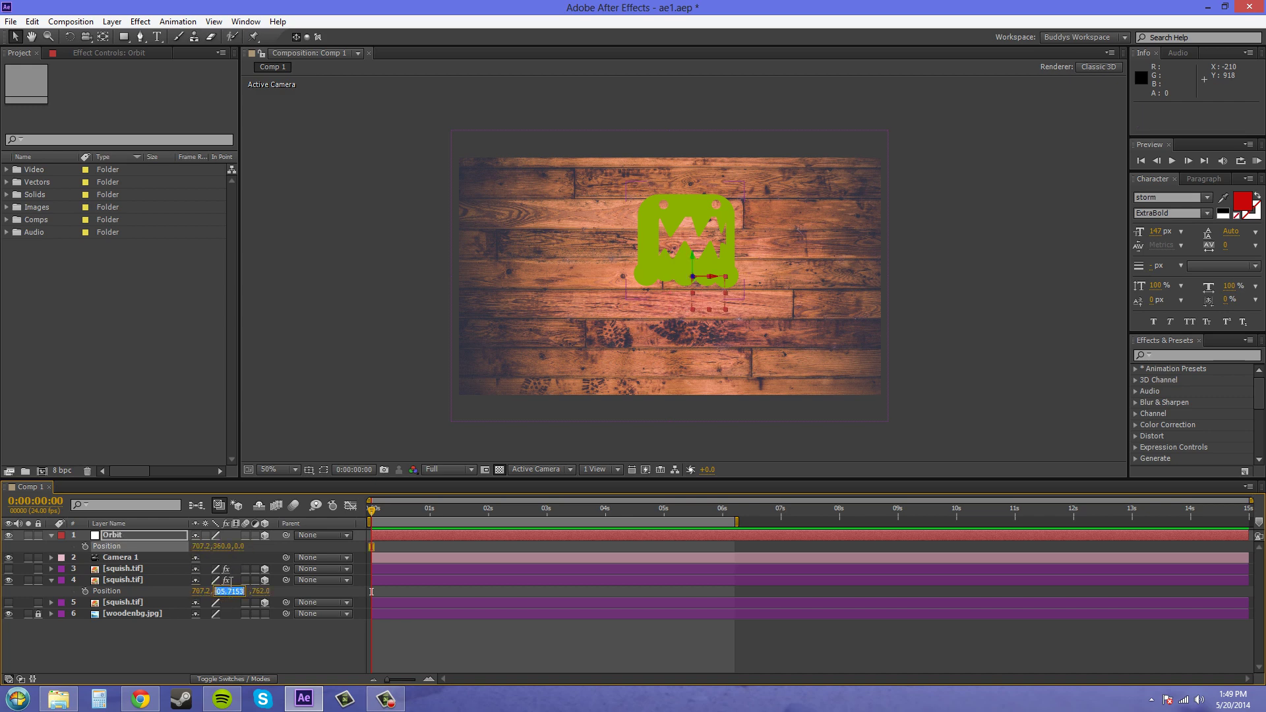
pyautogui.hotkey('ctrl', 'c')
pyautogui.click(224, 546)
pyautogui.hotkey('ctrl', 'v')
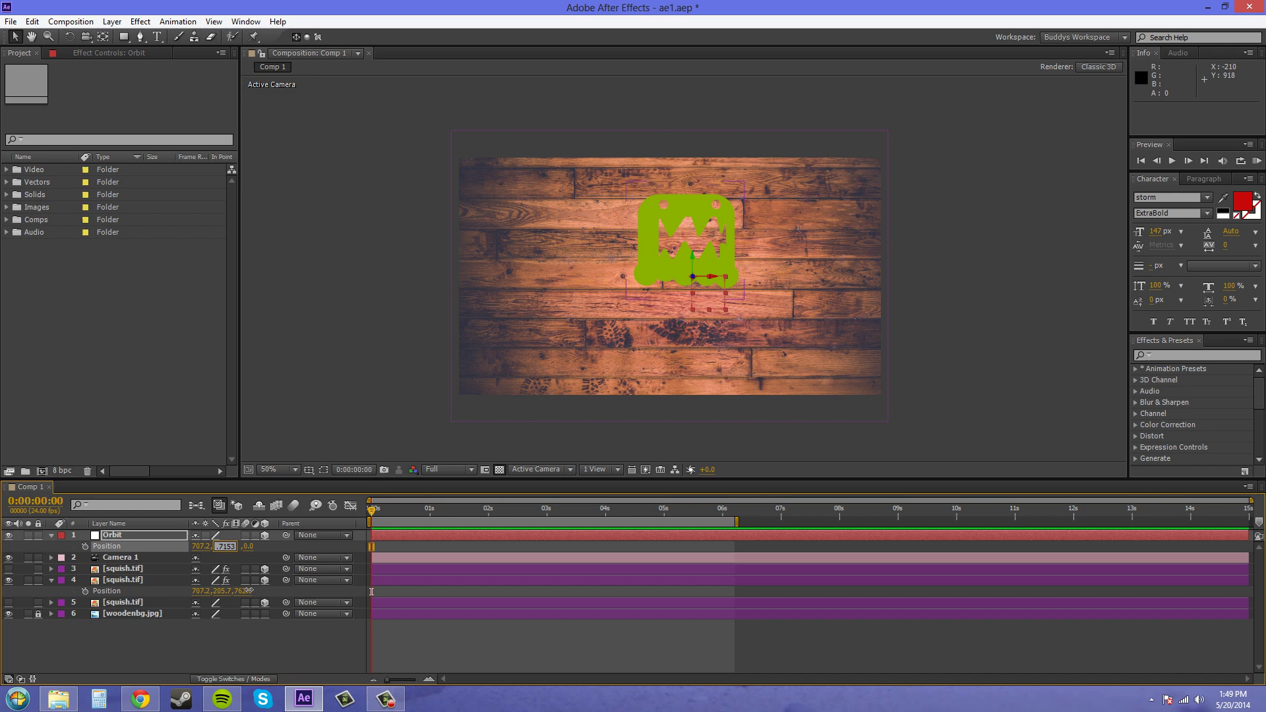
# - Set Orbit's Position Z to 762 to match the logo, then collapse both layers
pyautogui.click(250, 591)
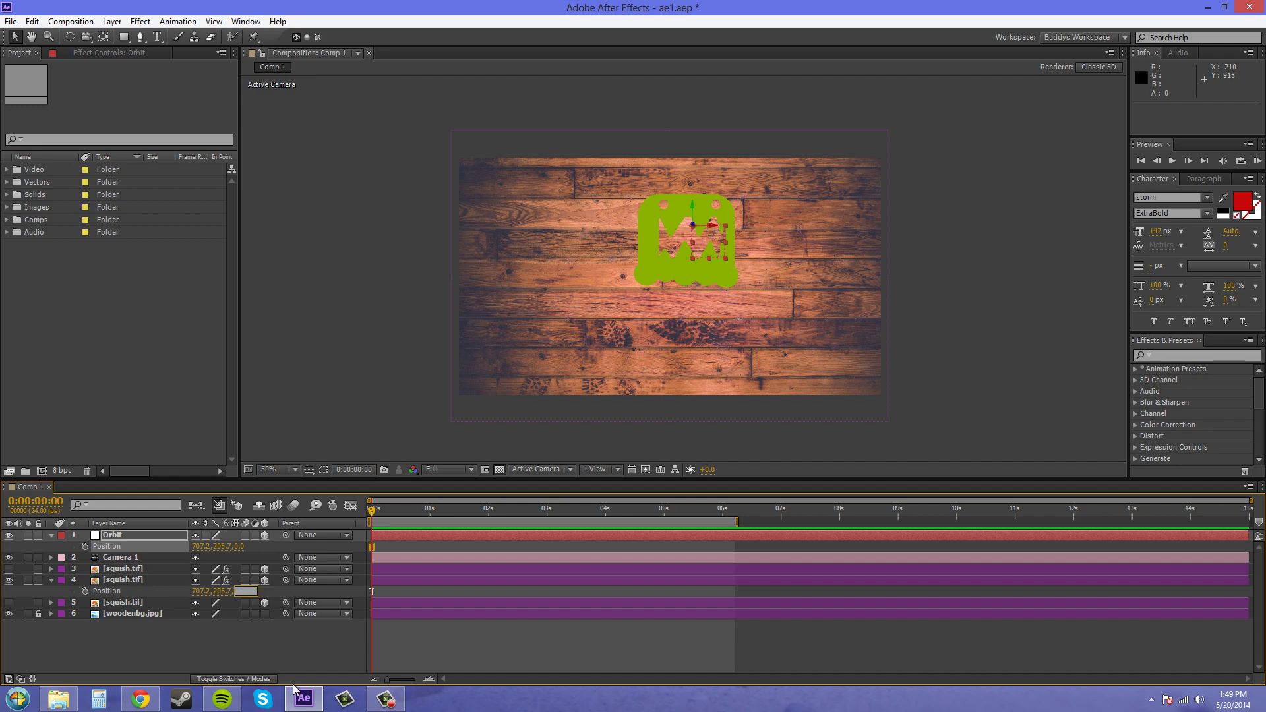
pyautogui.click(288, 658)
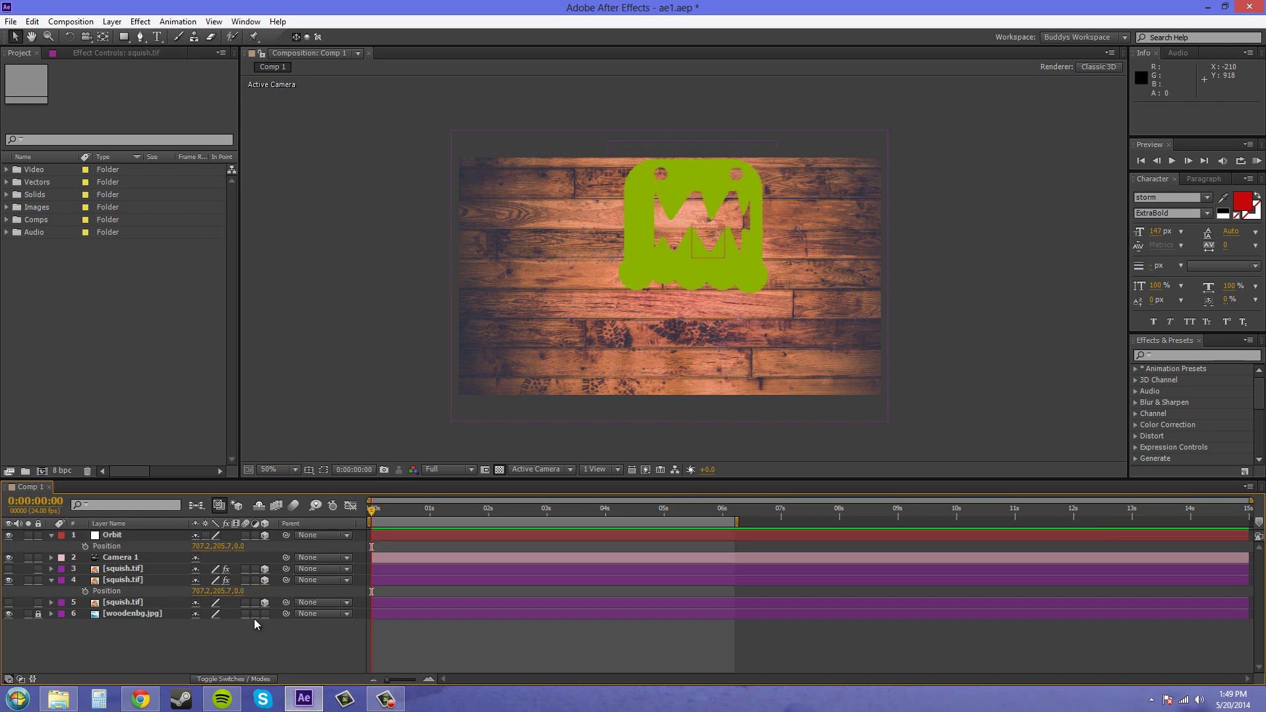
pyautogui.hotkey('ctrl', 'z')
pyautogui.click(244, 591)
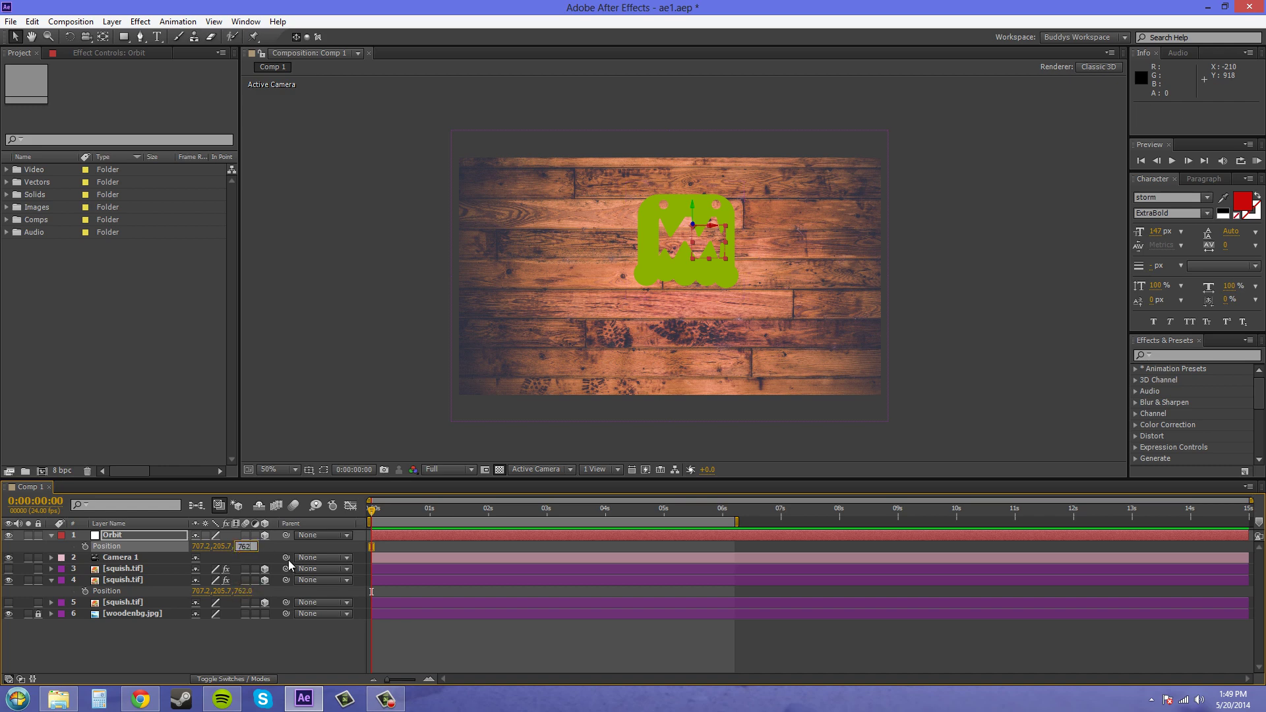
pyautogui.click(275, 643)
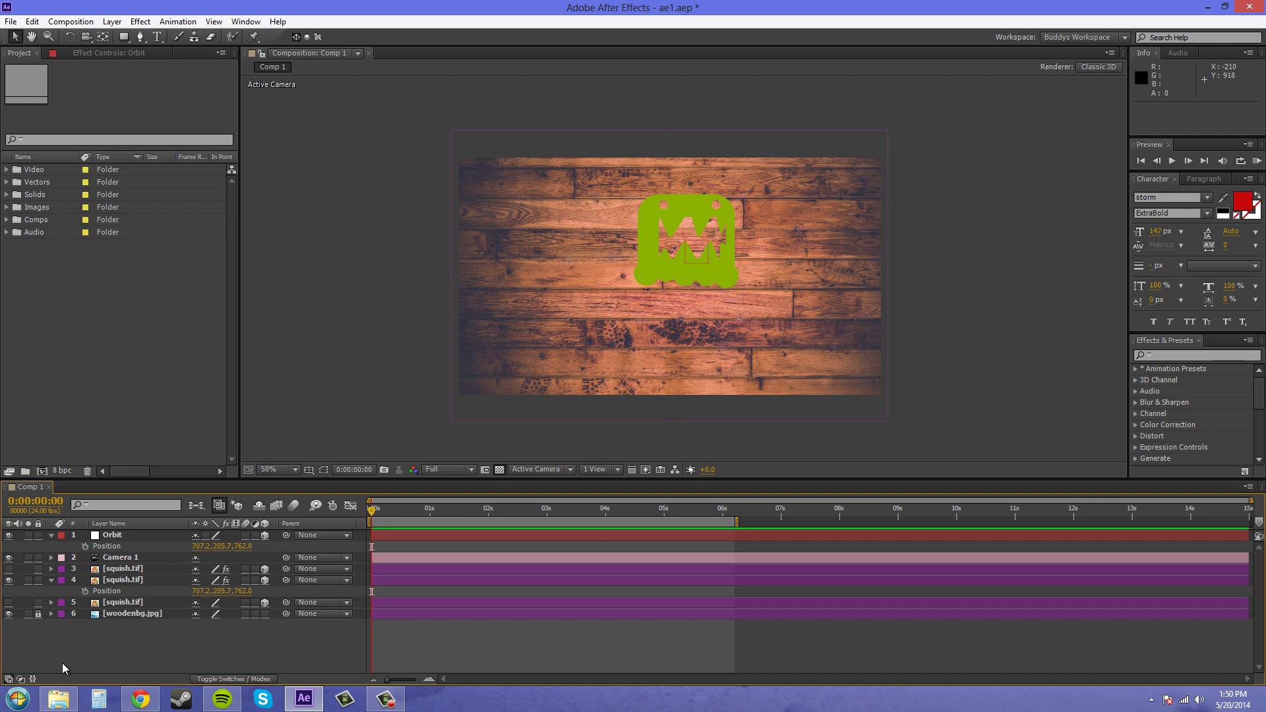
pyautogui.click(51, 580)
pyautogui.click(50, 536)
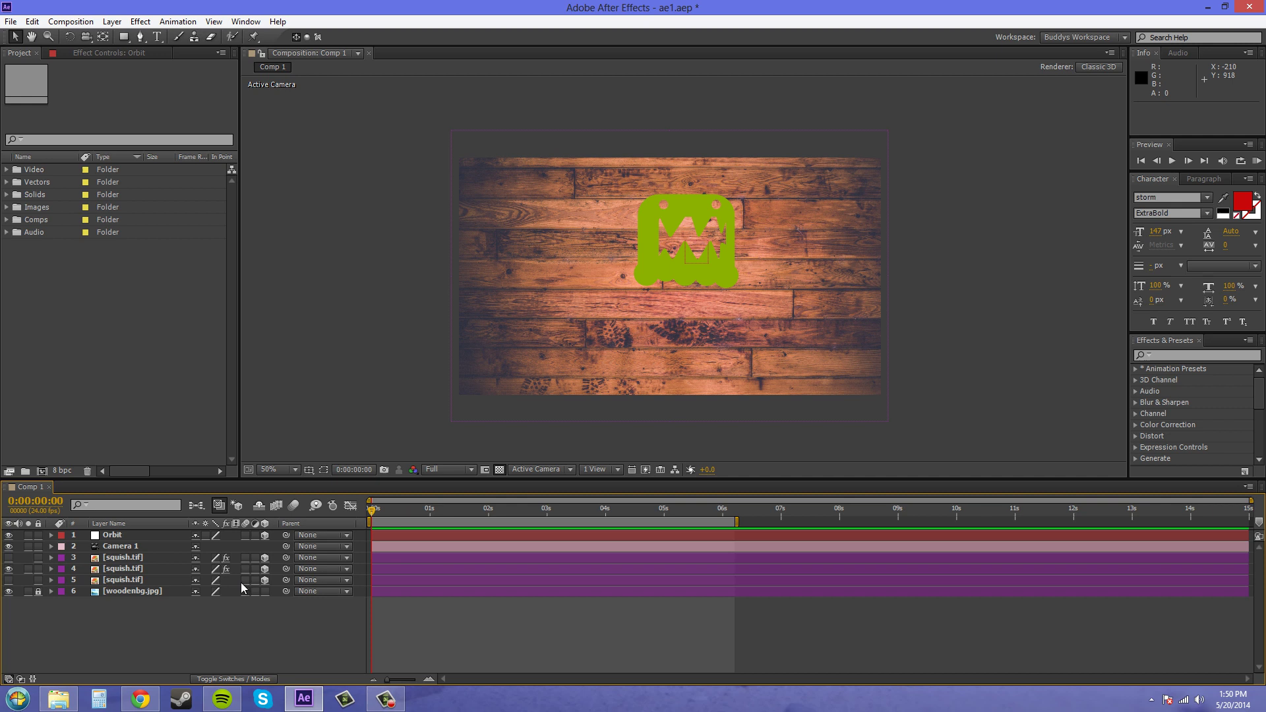
# - Switch the viewer to Custom View 1, orbit around the logo and zoom to 100%
pyautogui.click(111, 538)
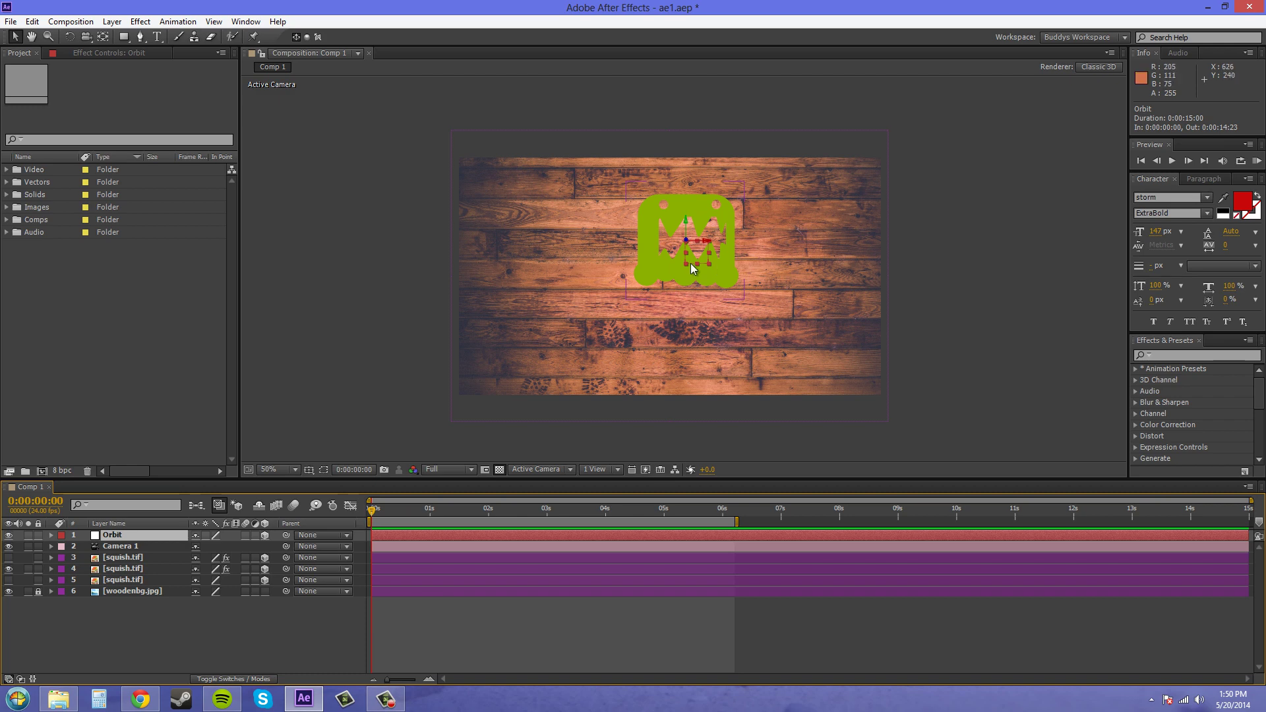
pyautogui.click(531, 470)
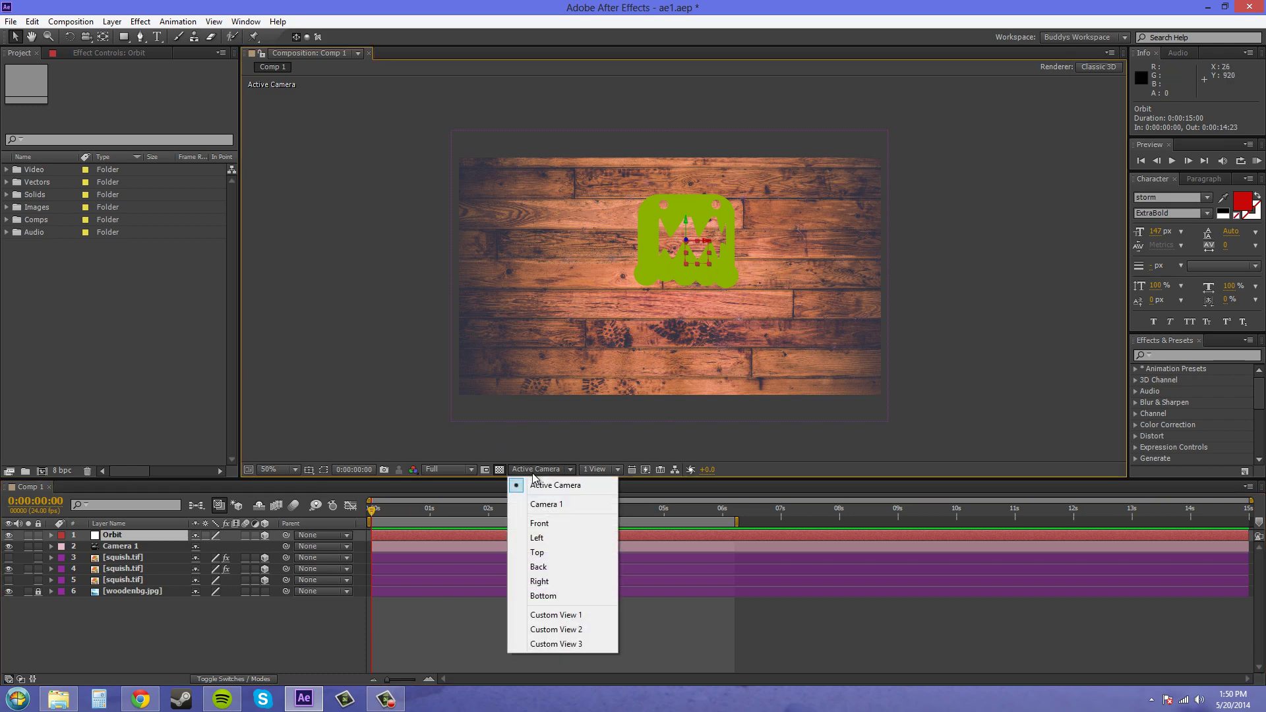
pyautogui.click(543, 614)
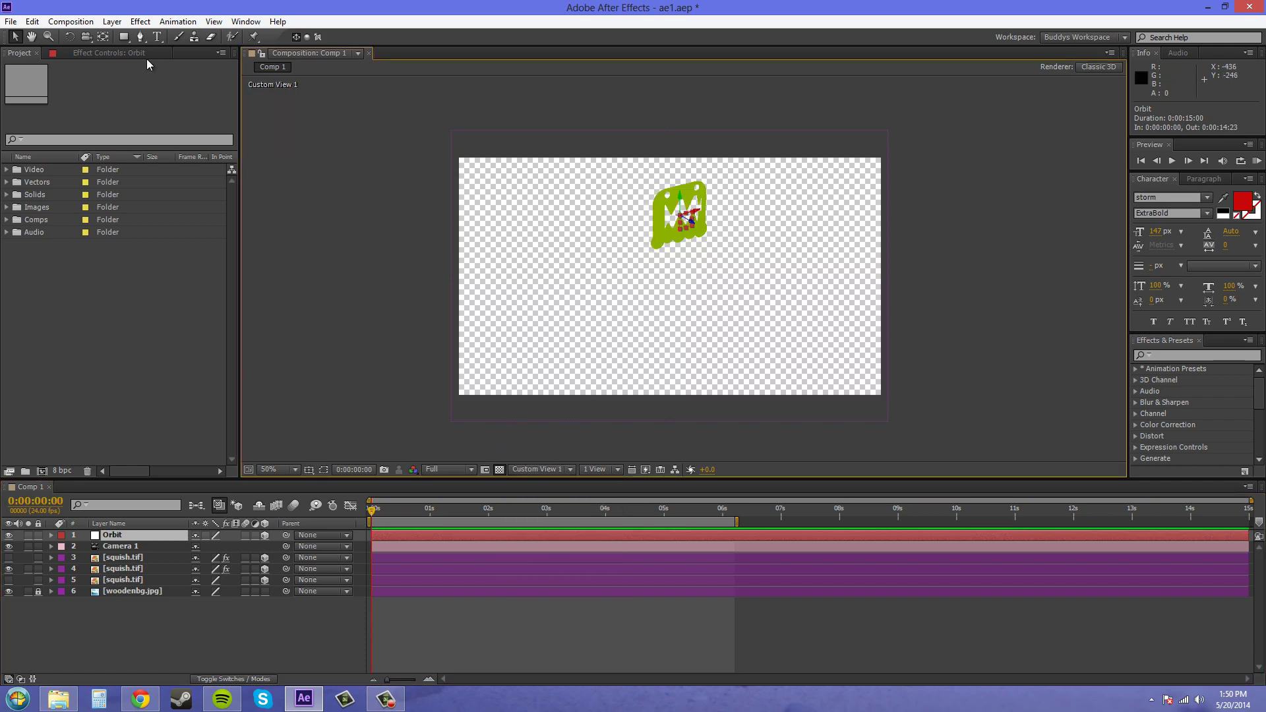
pyautogui.click(85, 37)
pyautogui.moveTo(706, 302); pyautogui.dragTo(685, 285)
pyautogui.press('.')
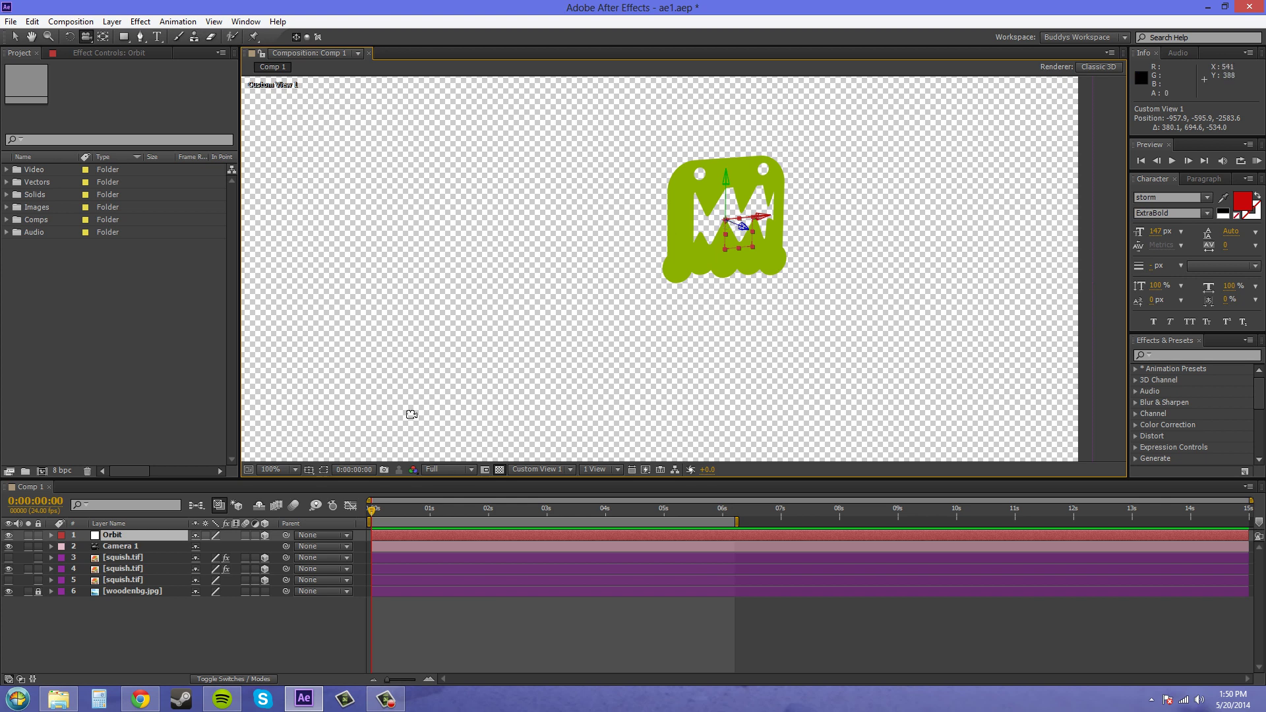
# - Return to the Selection tool and select the null at the logo's centre
pyautogui.click(129, 548)
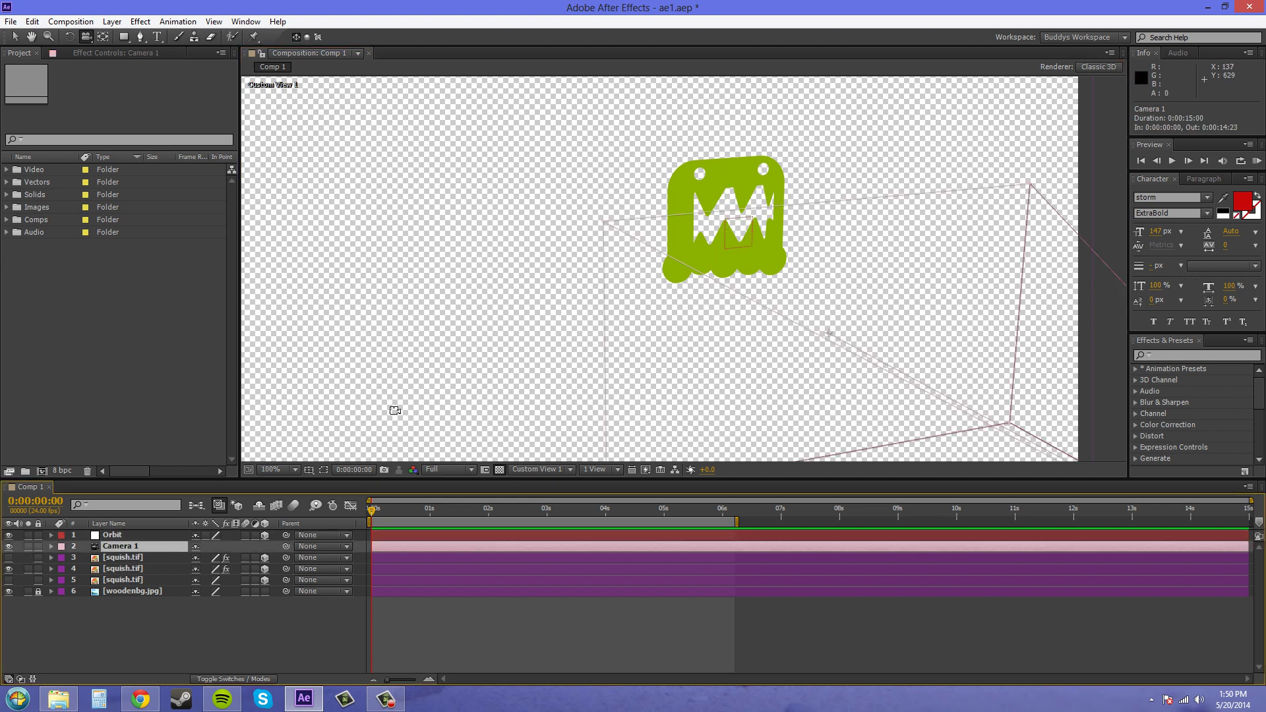
pyautogui.click(111, 524)
pyautogui.click(119, 536)
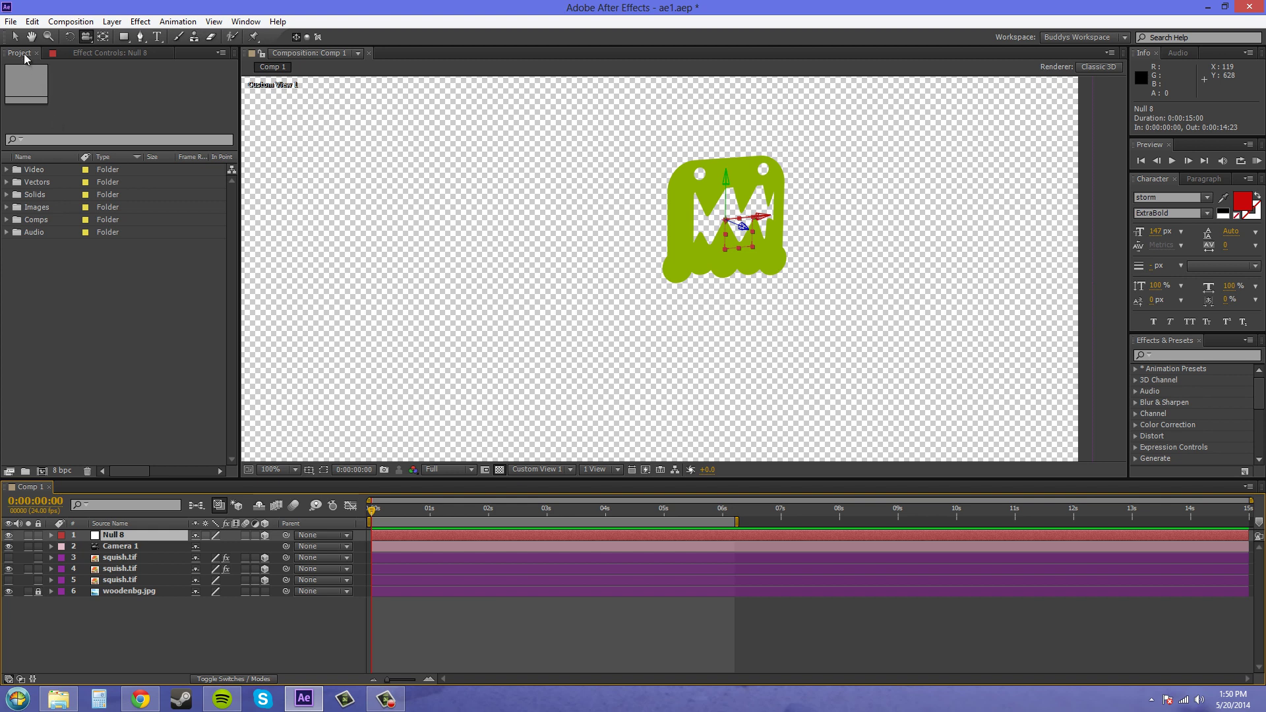
pyautogui.click(15, 36)
pyautogui.click(180, 606)
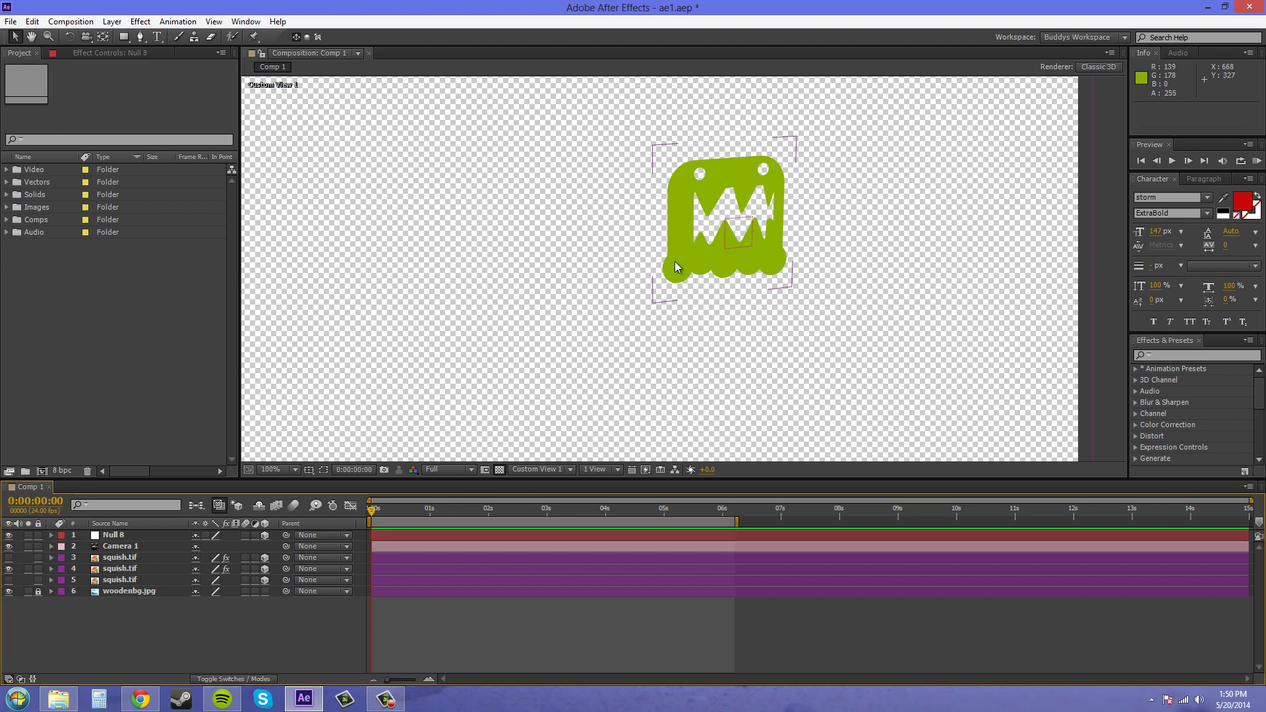
pyautogui.click(727, 225)
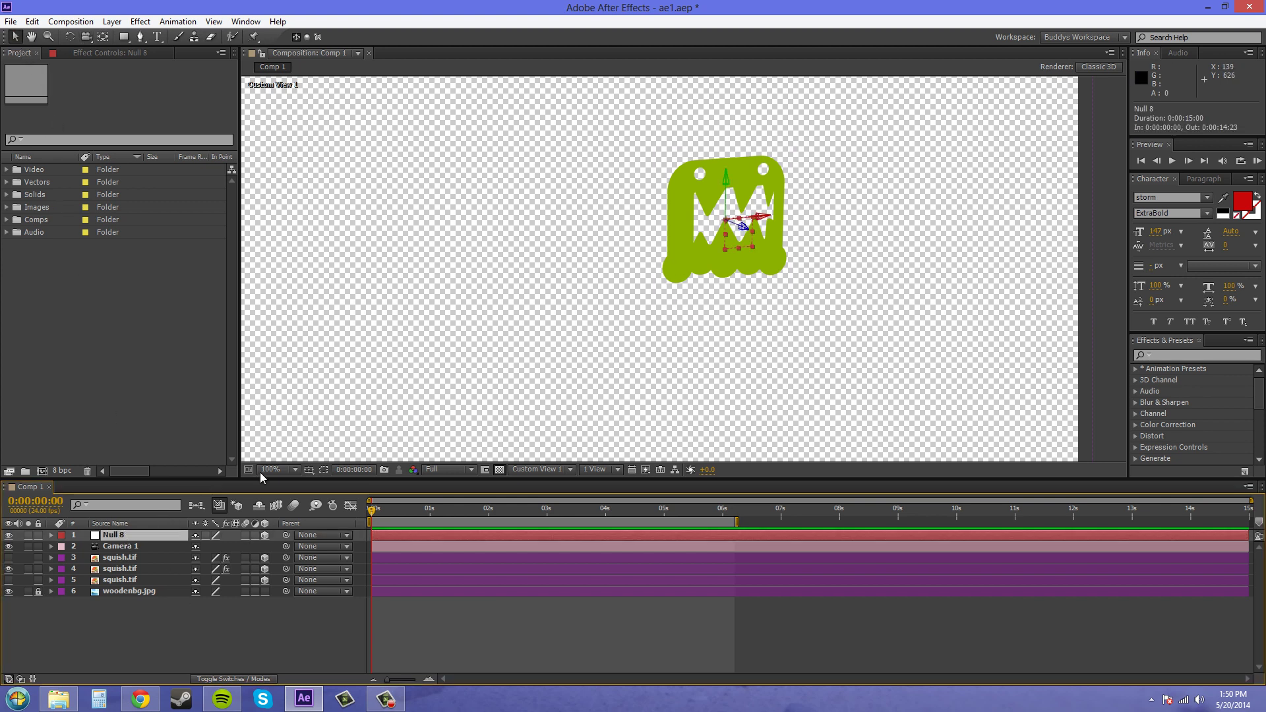
# - Set Camera 1's Parent column to 1. Null 8
pyautogui.click(314, 548)
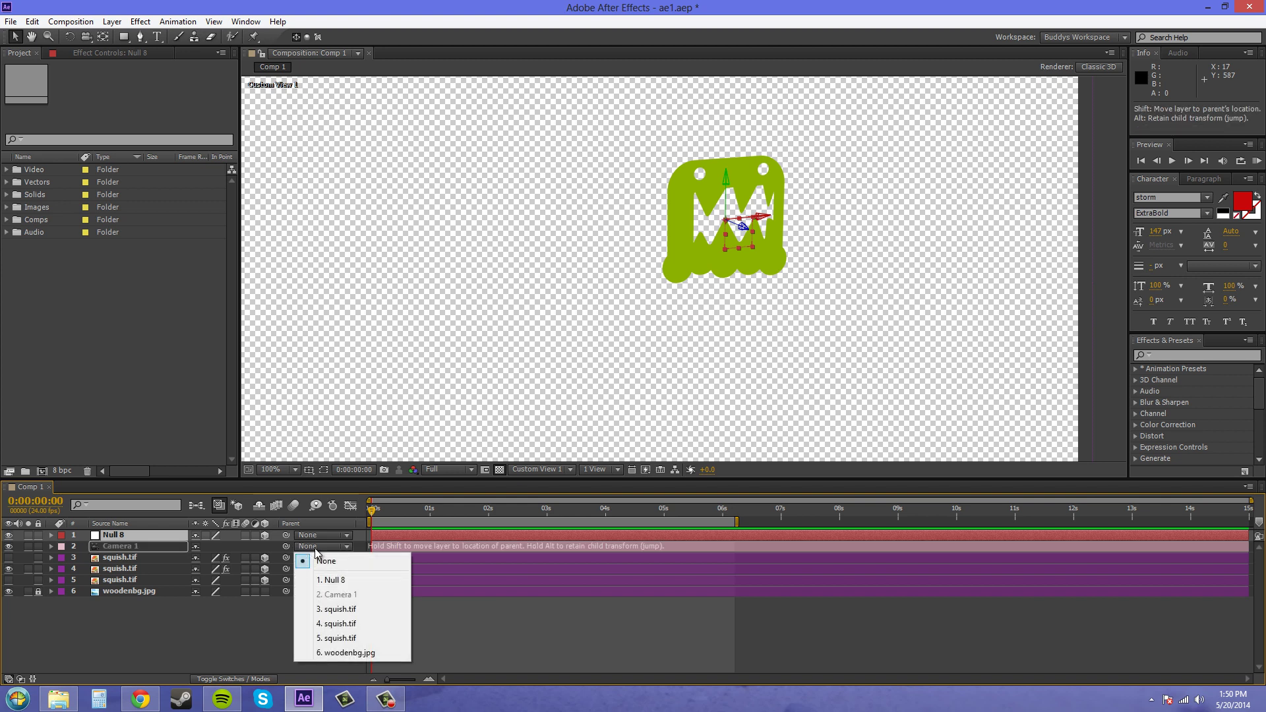
pyautogui.click(333, 581)
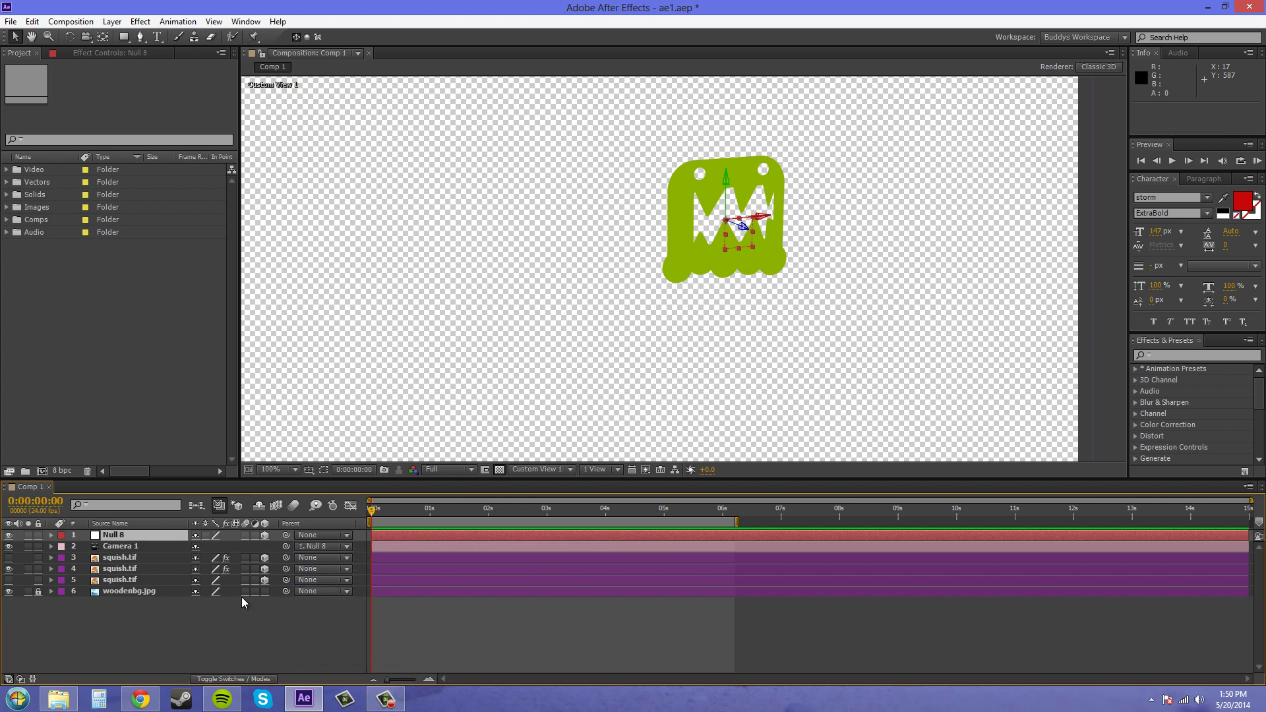
pyautogui.scroll(-2, 678, 328)
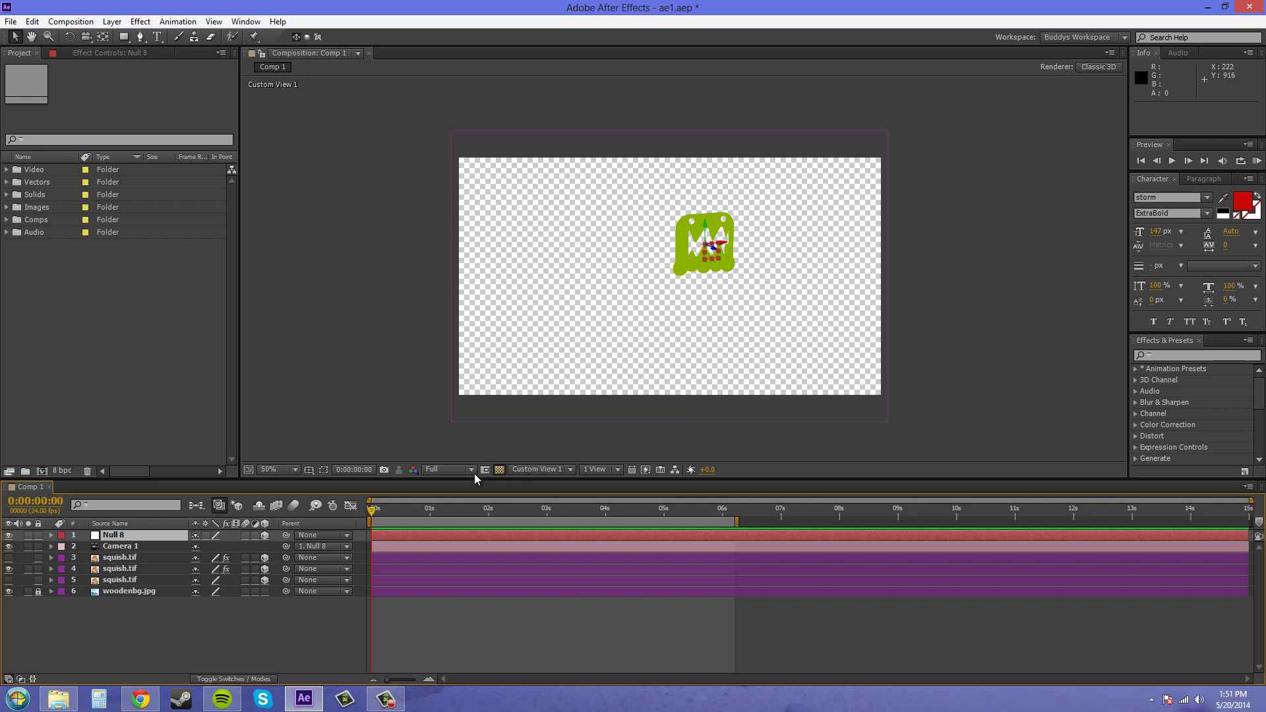
# - Change the viewer layout to 2 Views - Horizontal
pyautogui.click(534, 469)
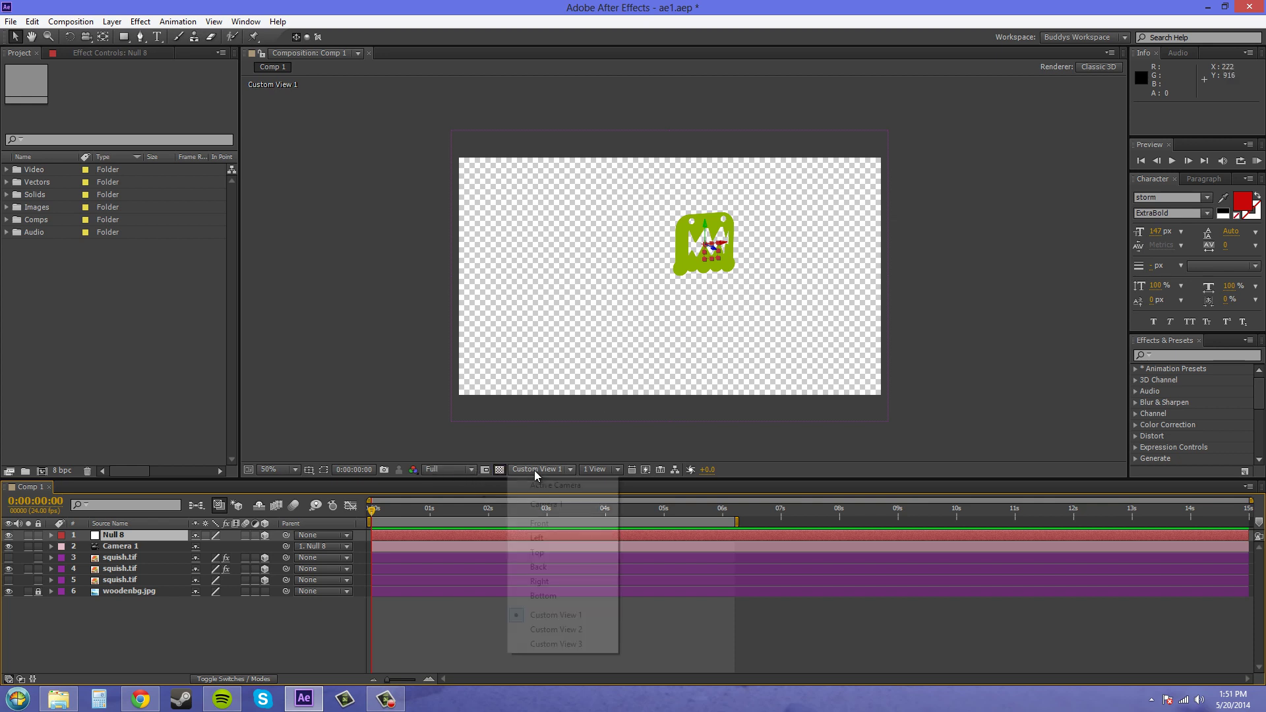
pyautogui.click(597, 469)
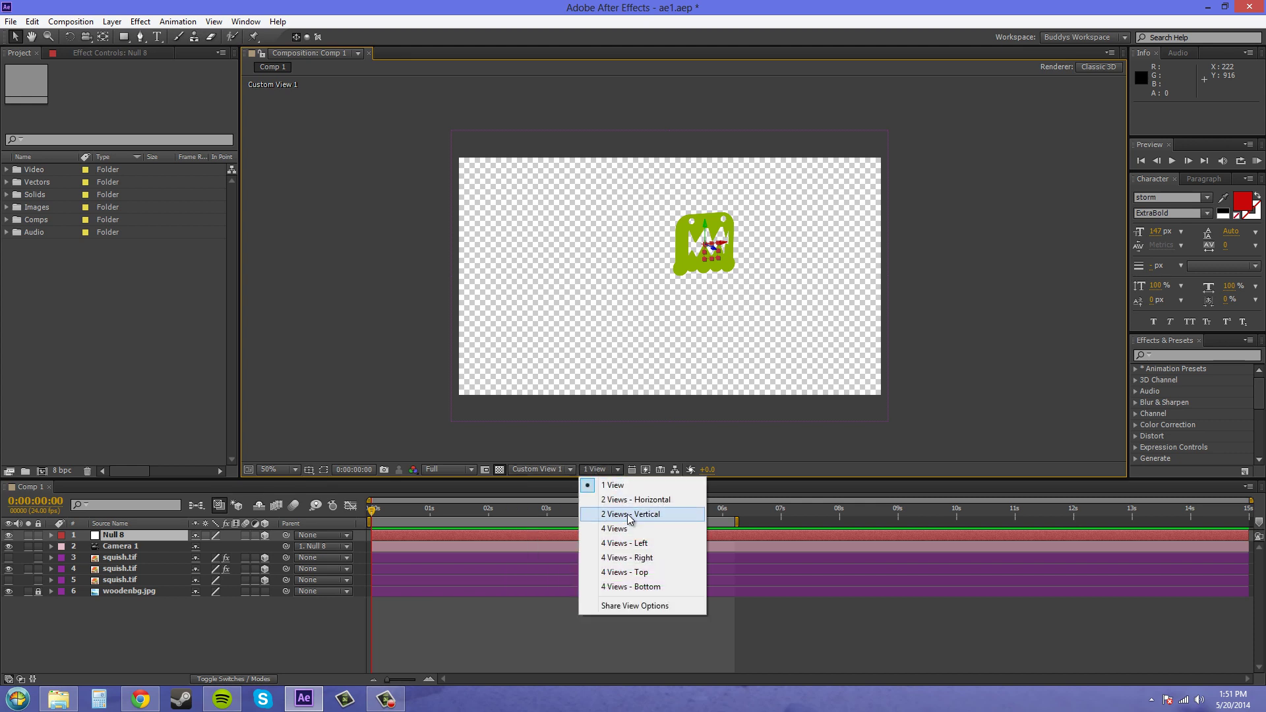
pyautogui.click(630, 514)
pyautogui.click(599, 469)
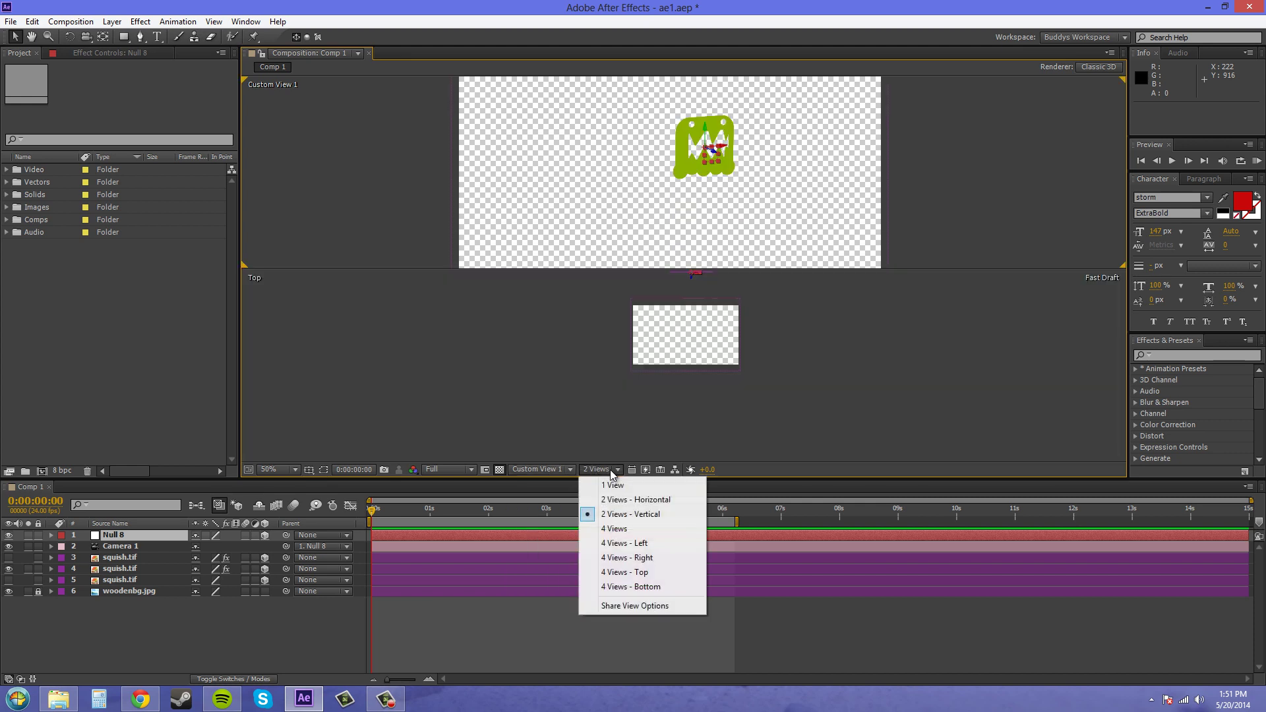
pyautogui.click(613, 499)
pyautogui.scroll(1, 508, 319)
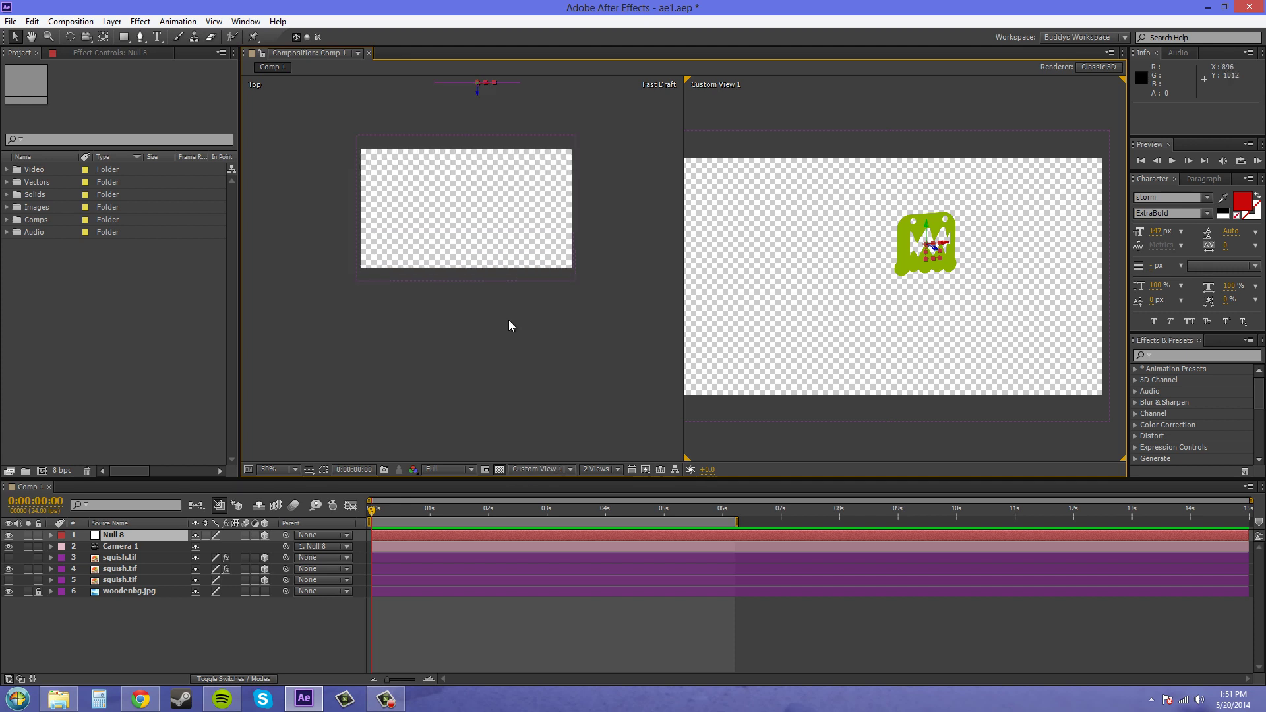
pyautogui.scroll(-1, 508, 334)
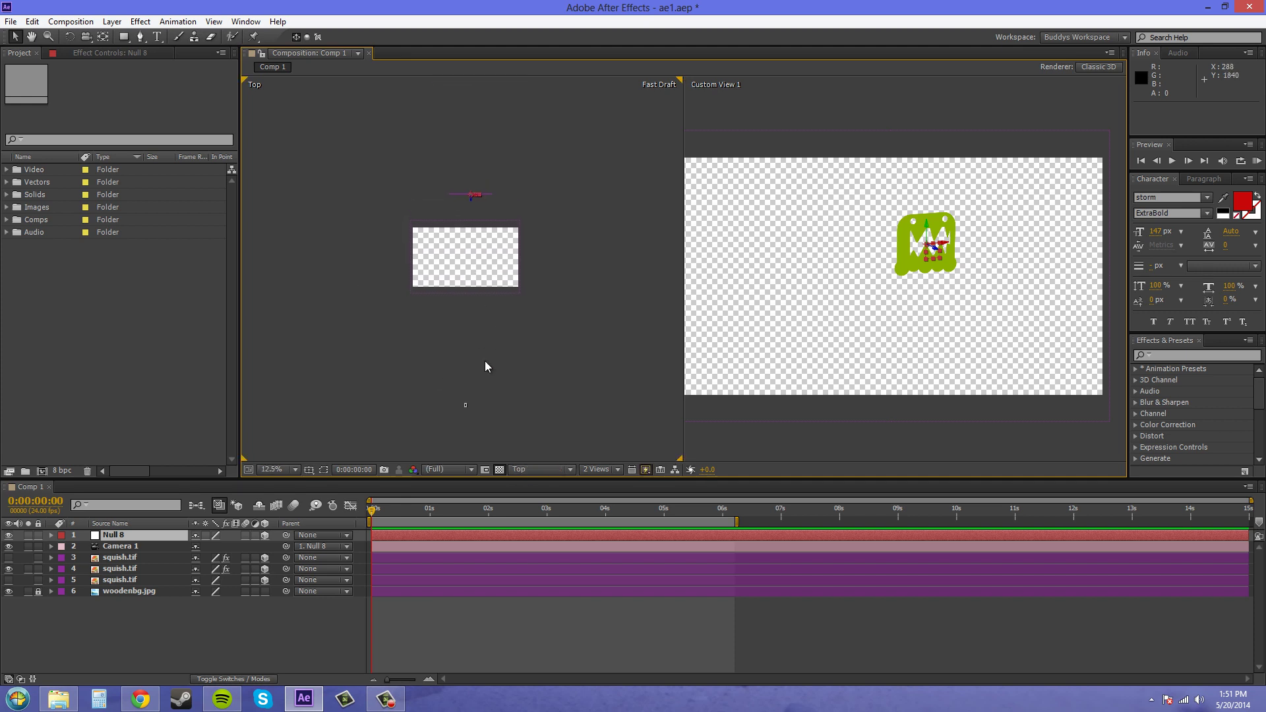
# - Set the right-hand view's 3D View to Camera 1
pyautogui.click(758, 311)
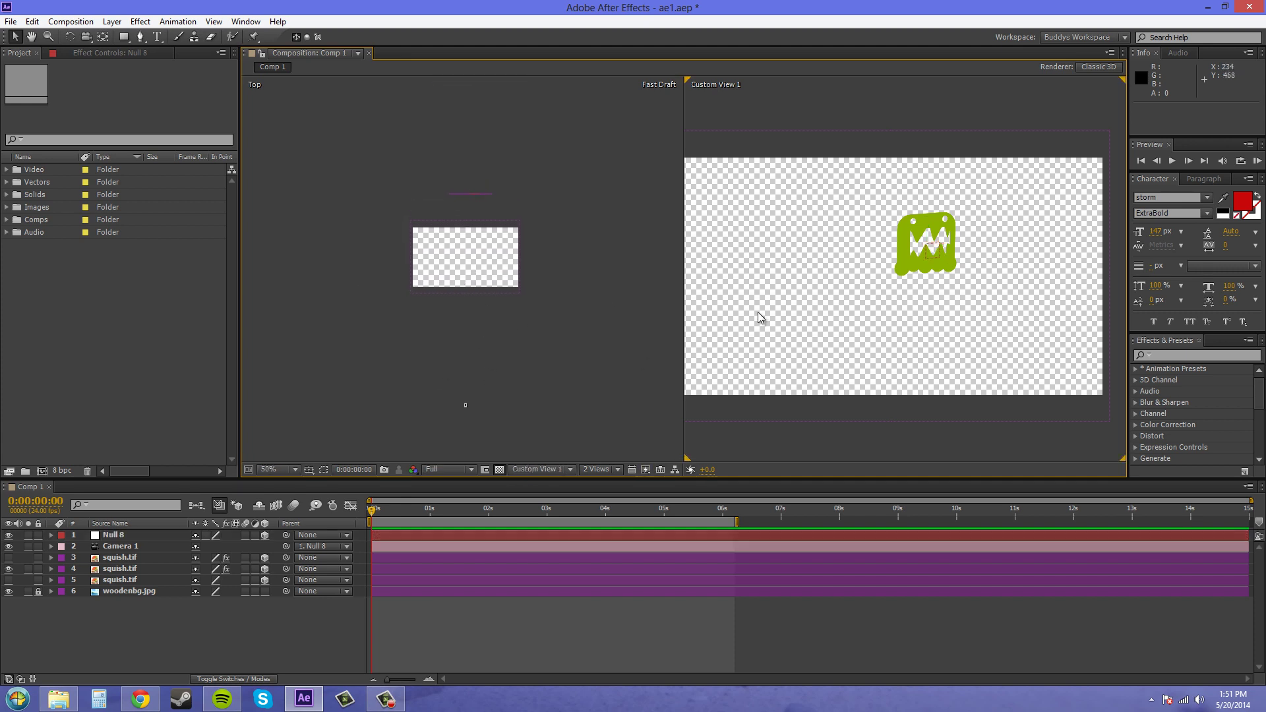
pyautogui.click(564, 472)
pyautogui.click(554, 498)
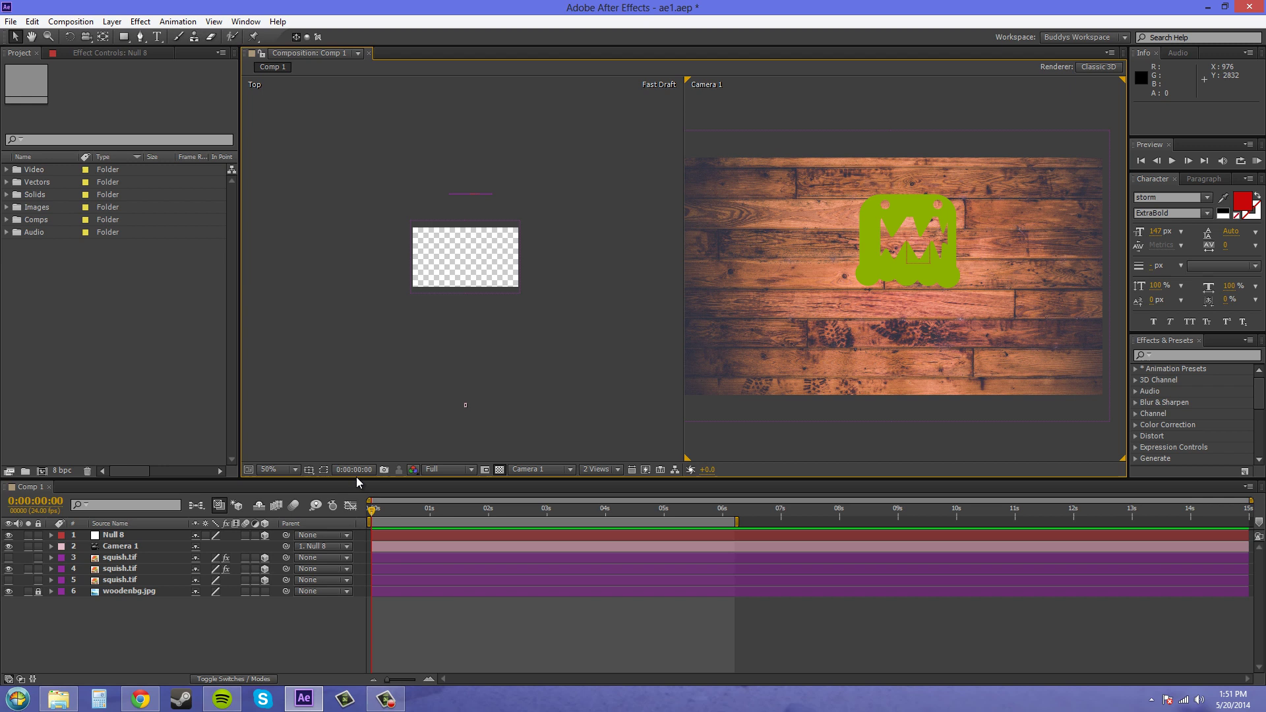
# - Show Null 8's Rotation properties and scrub its Y Rotation to 1x+359.0°
pyautogui.click(122, 535)
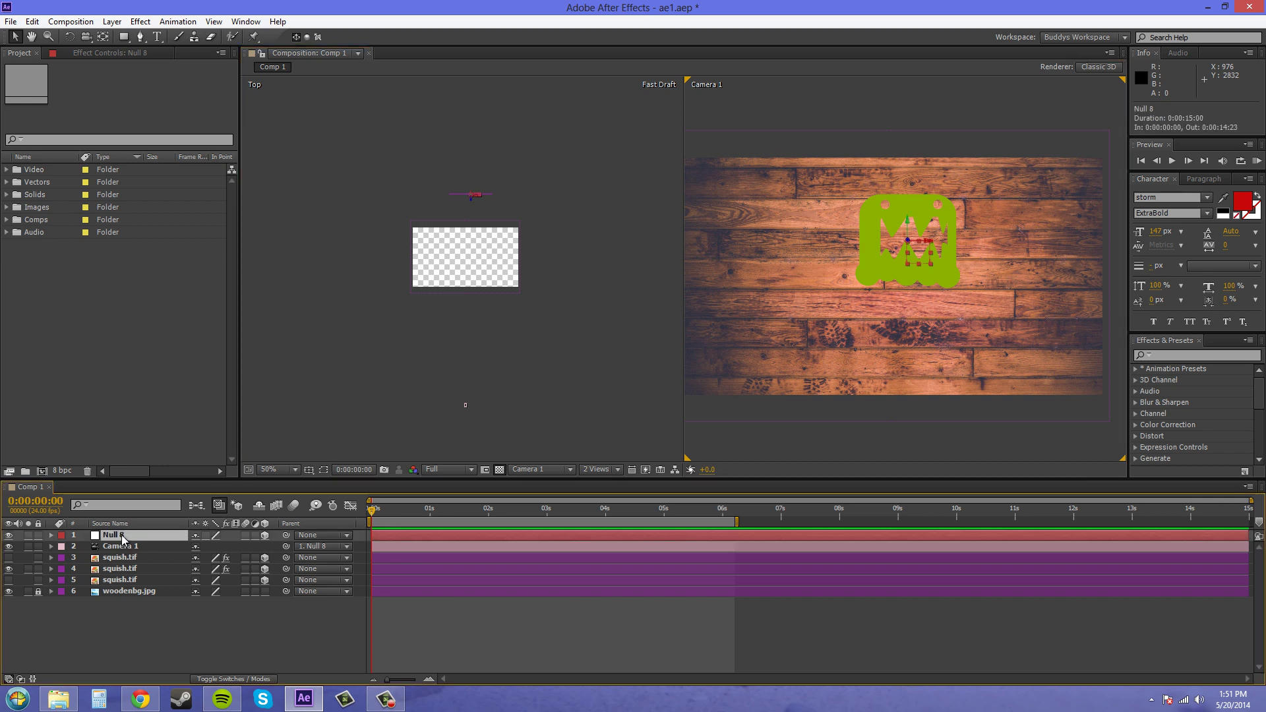
pyautogui.press('r')
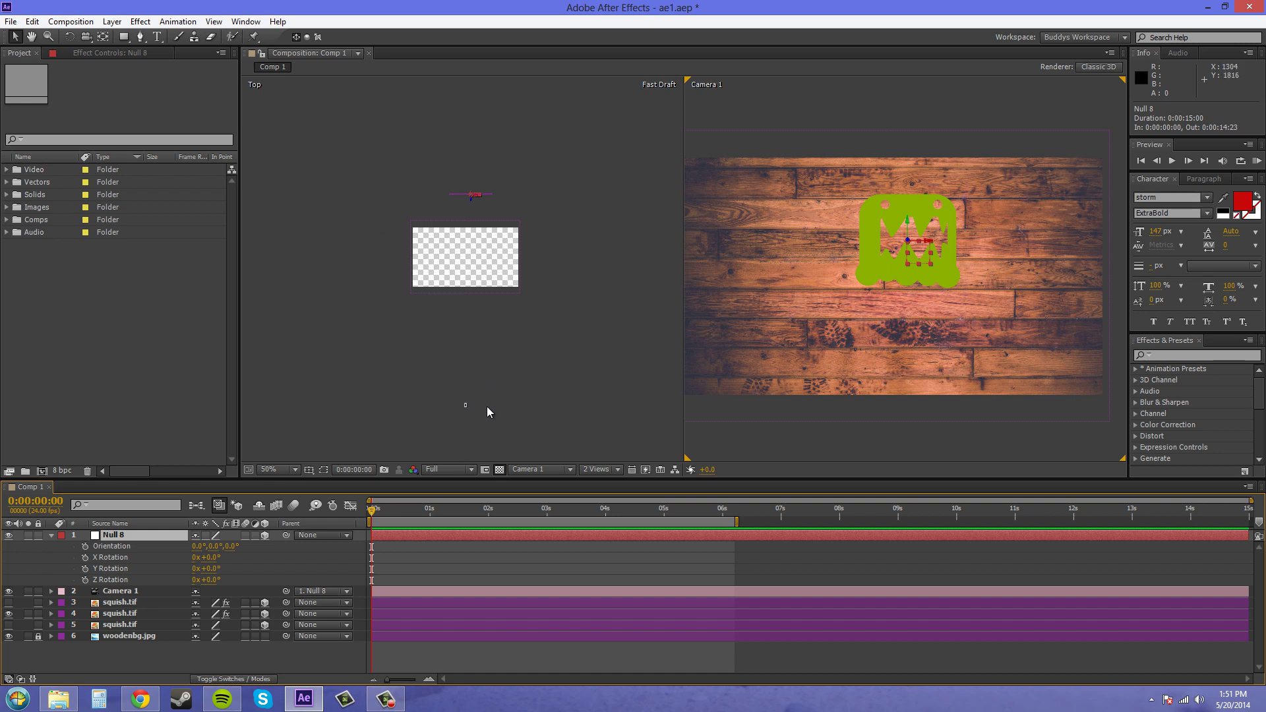
pyautogui.moveTo(208, 569); pyautogui.dragTo(736, 619)
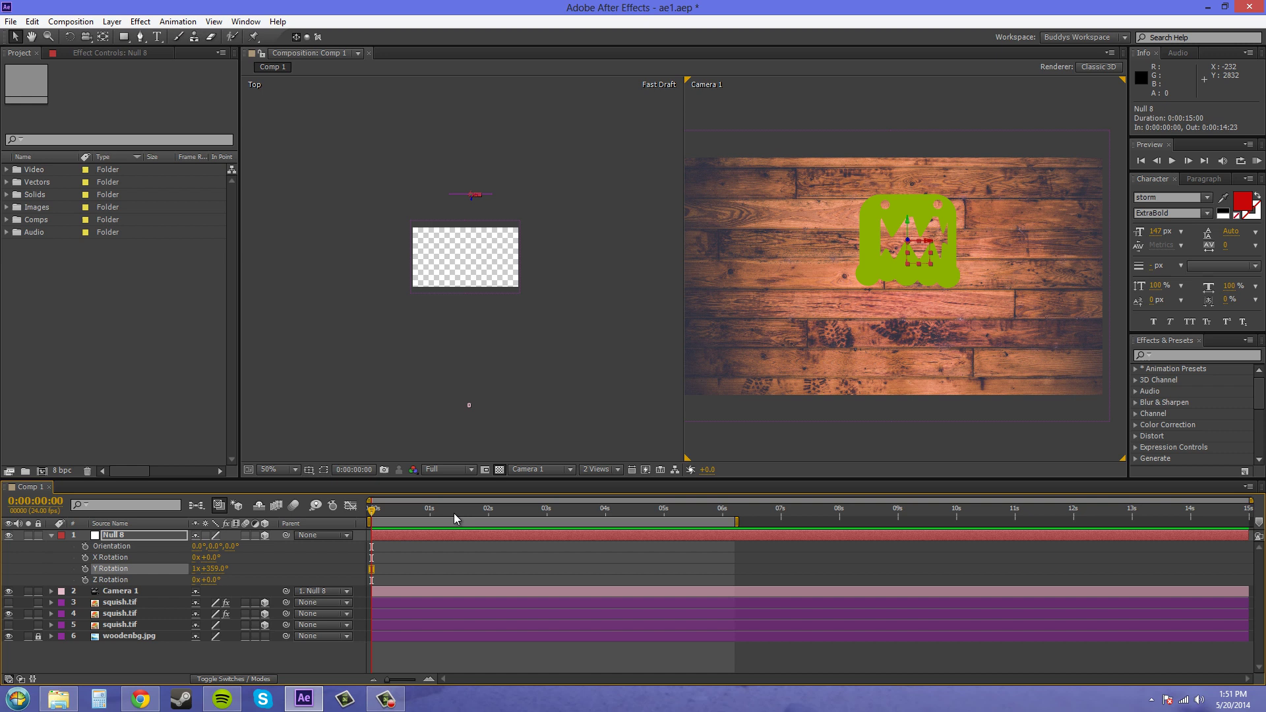
# - Keyframe Null 8's Y Rotation from 1x+359.0° at 0s to 3x+28.0° at 0:00:02:23
pyautogui.click(85, 569)
pyautogui.click(545, 512)
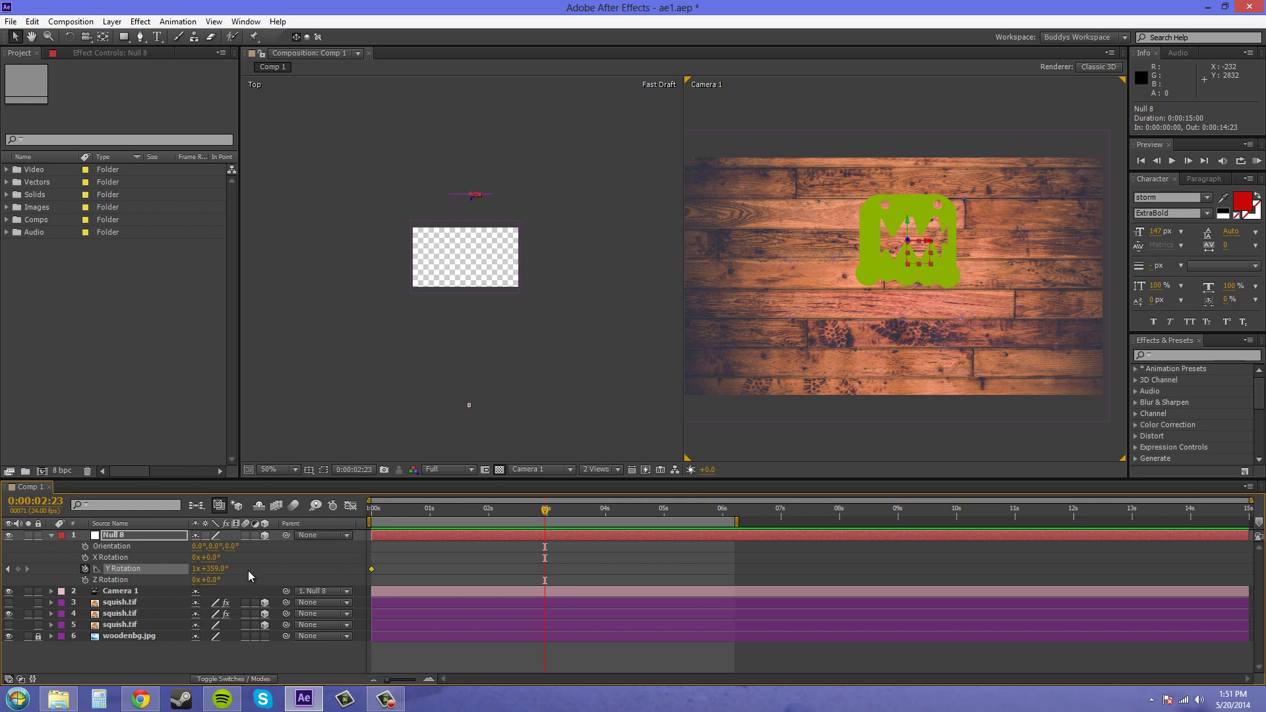
pyautogui.moveTo(212, 568); pyautogui.dragTo(500, 601)
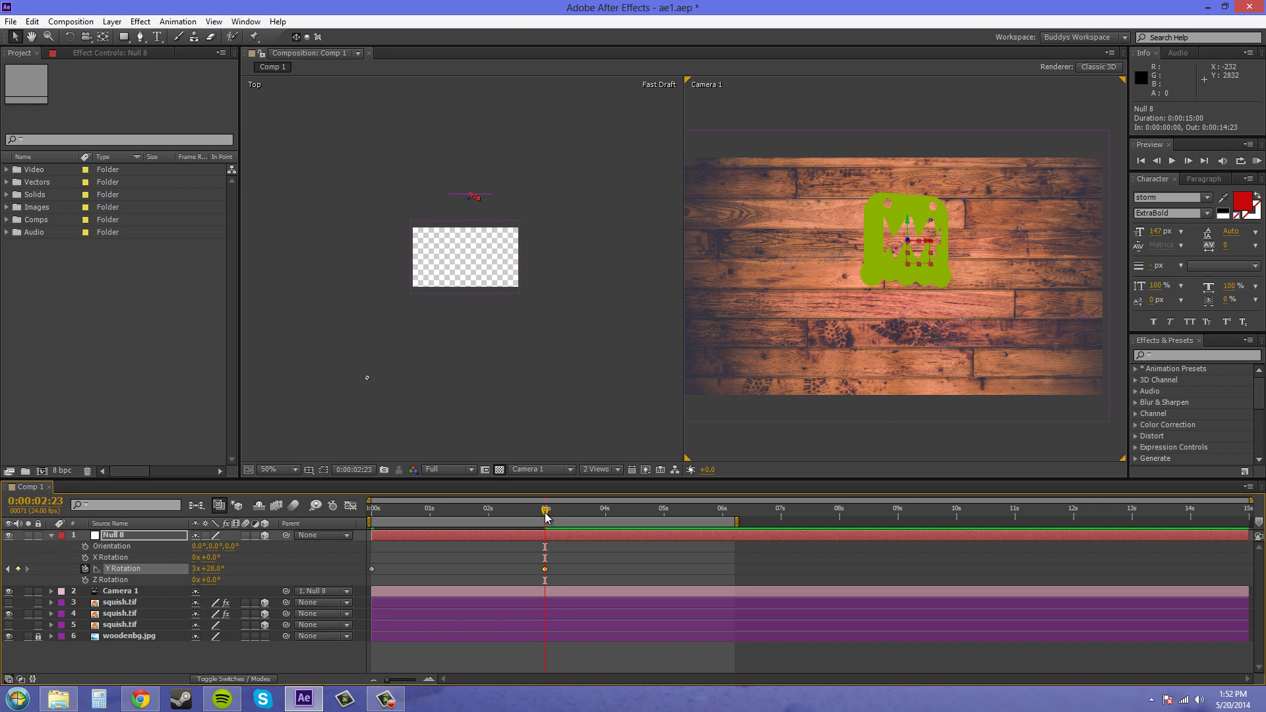
pyautogui.moveTo(545, 525); pyautogui.dragTo(73, 580)
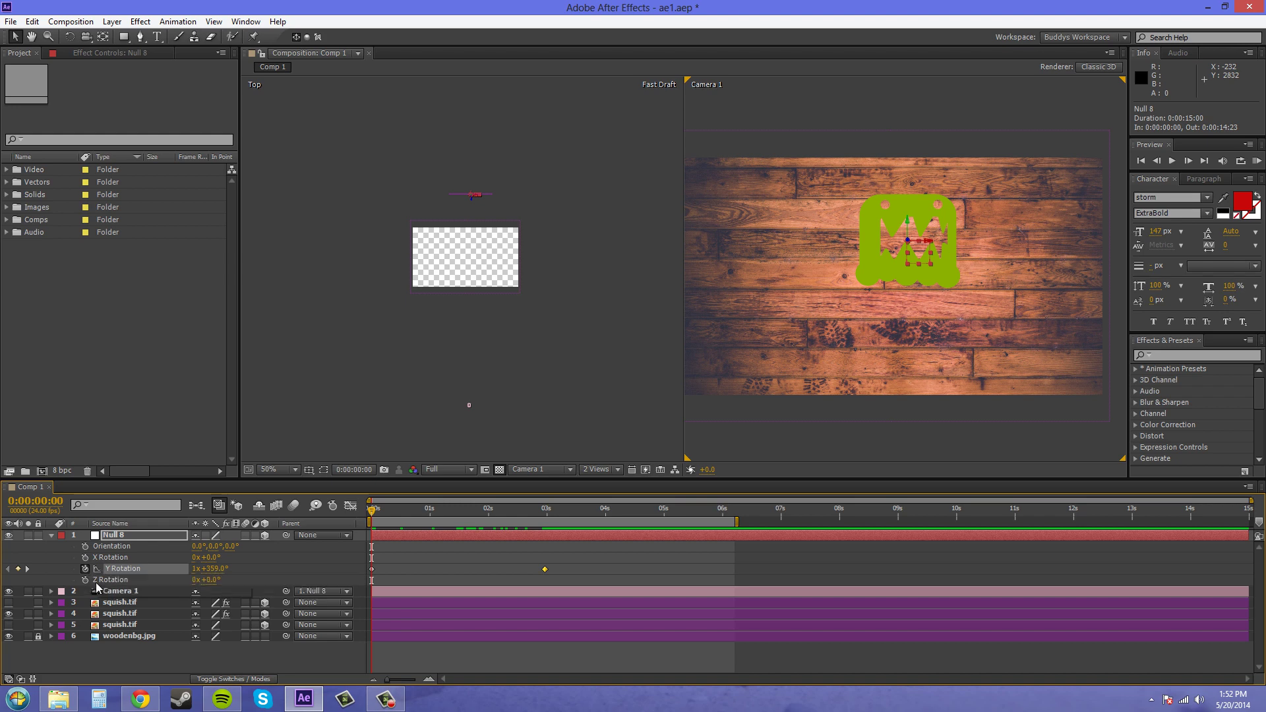
# - Keyframe Null 8's Z Rotation at 0°, tilting to 7° at 1s and 1° at 2s
pyautogui.click(85, 580)
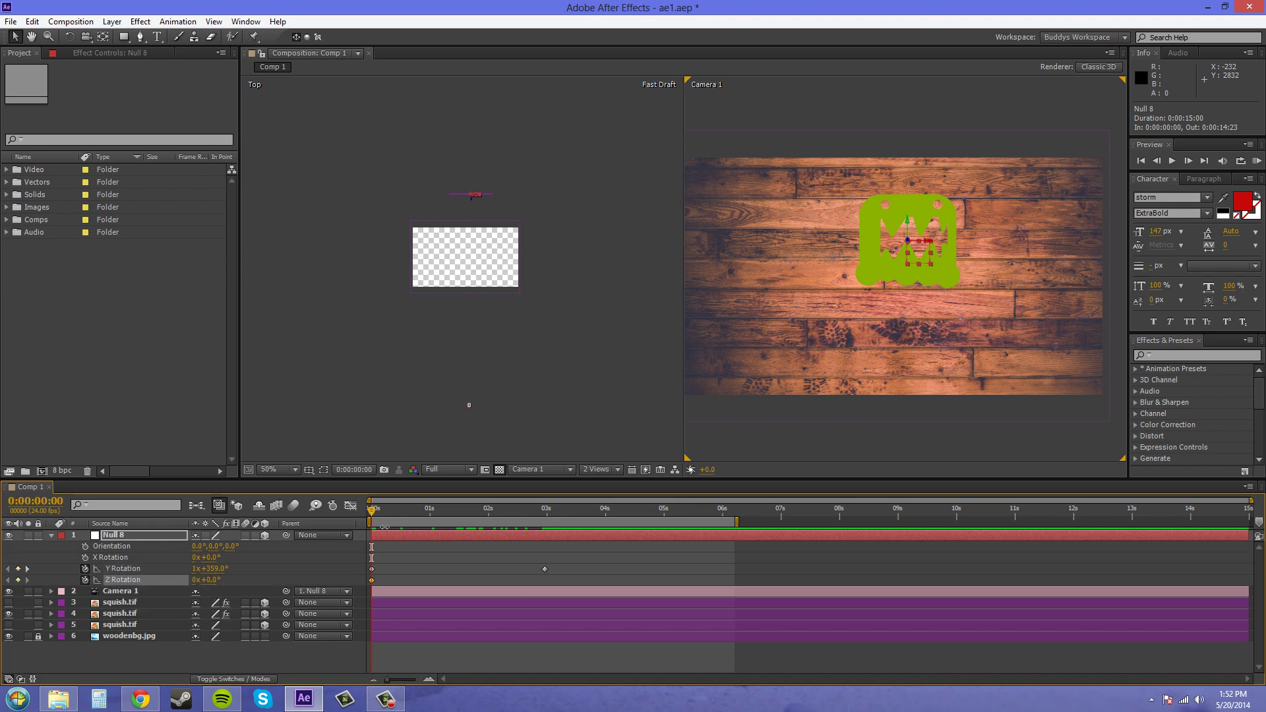
pyautogui.moveTo(372, 512); pyautogui.dragTo(430, 512)
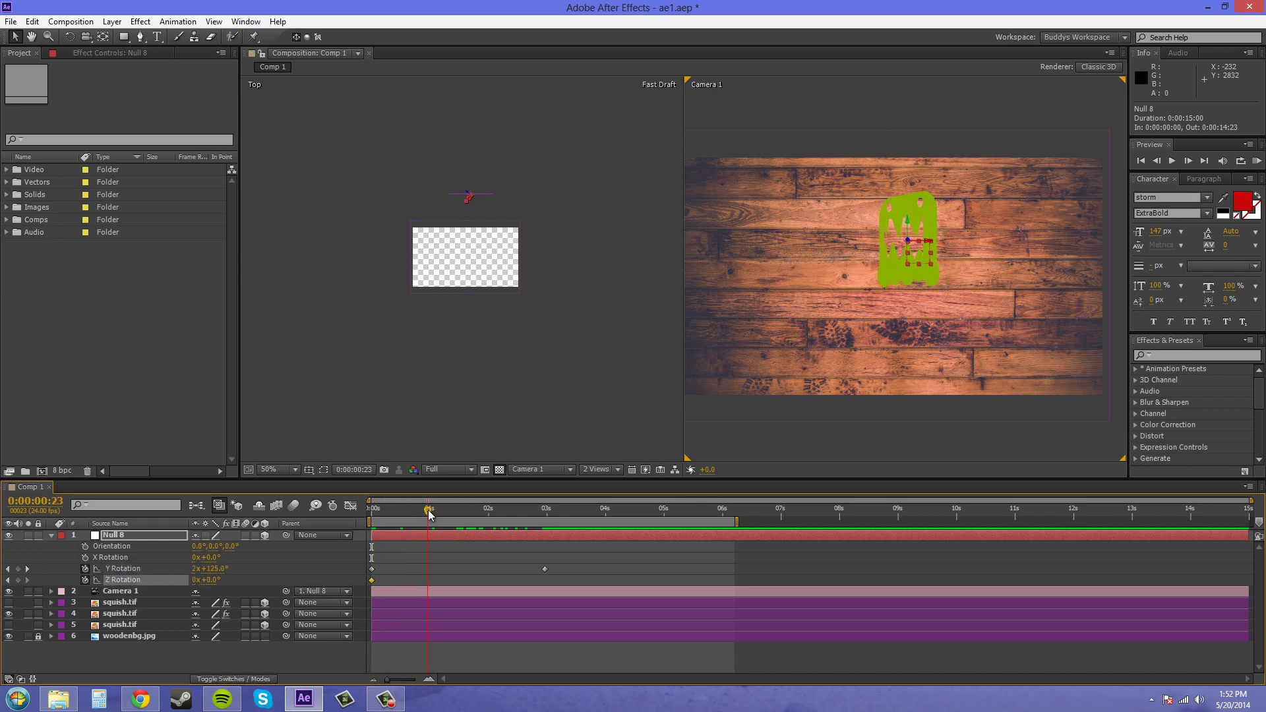
pyautogui.moveTo(214, 580); pyautogui.dragTo(223, 577)
pyautogui.moveTo(430, 511); pyautogui.dragTo(490, 510)
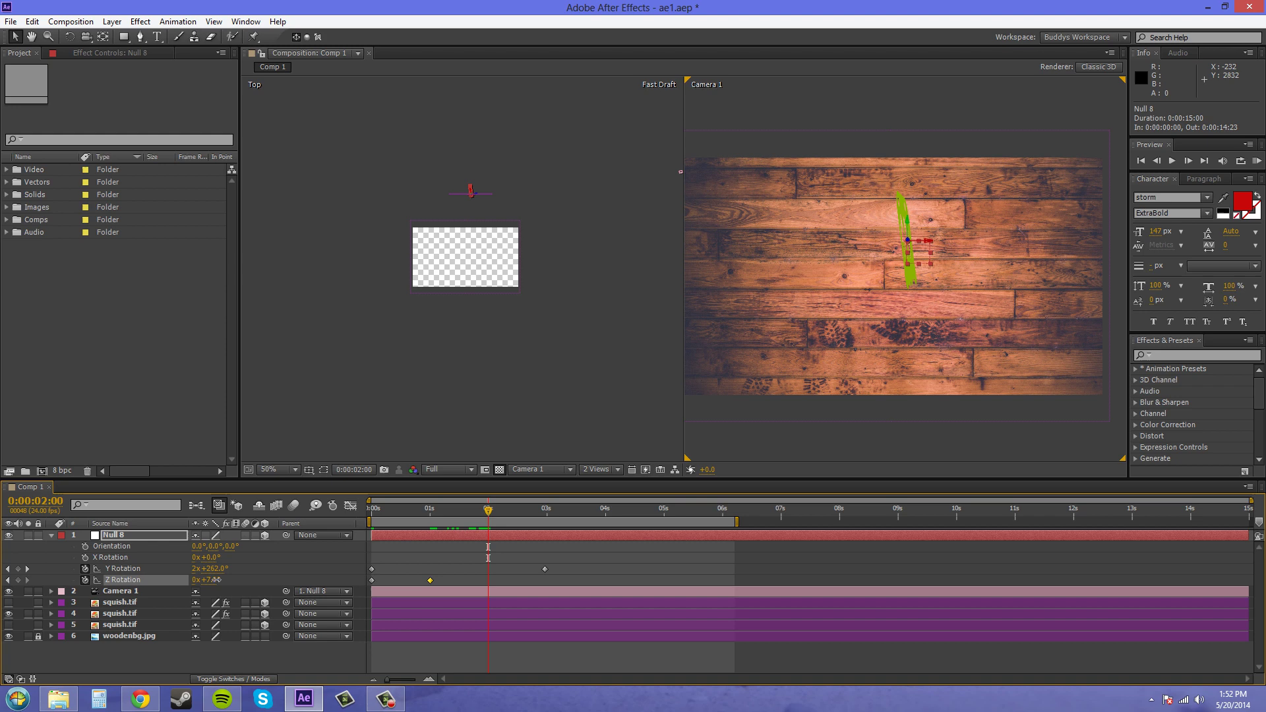
pyautogui.moveTo(212, 580); pyautogui.dragTo(208, 579)
# - Add a final 0° Z Rotation keyframe at 0:00:02:23 and return the time to the start
pyautogui.moveTo(489, 514); pyautogui.dragTo(545, 513)
pyautogui.click(210, 580)
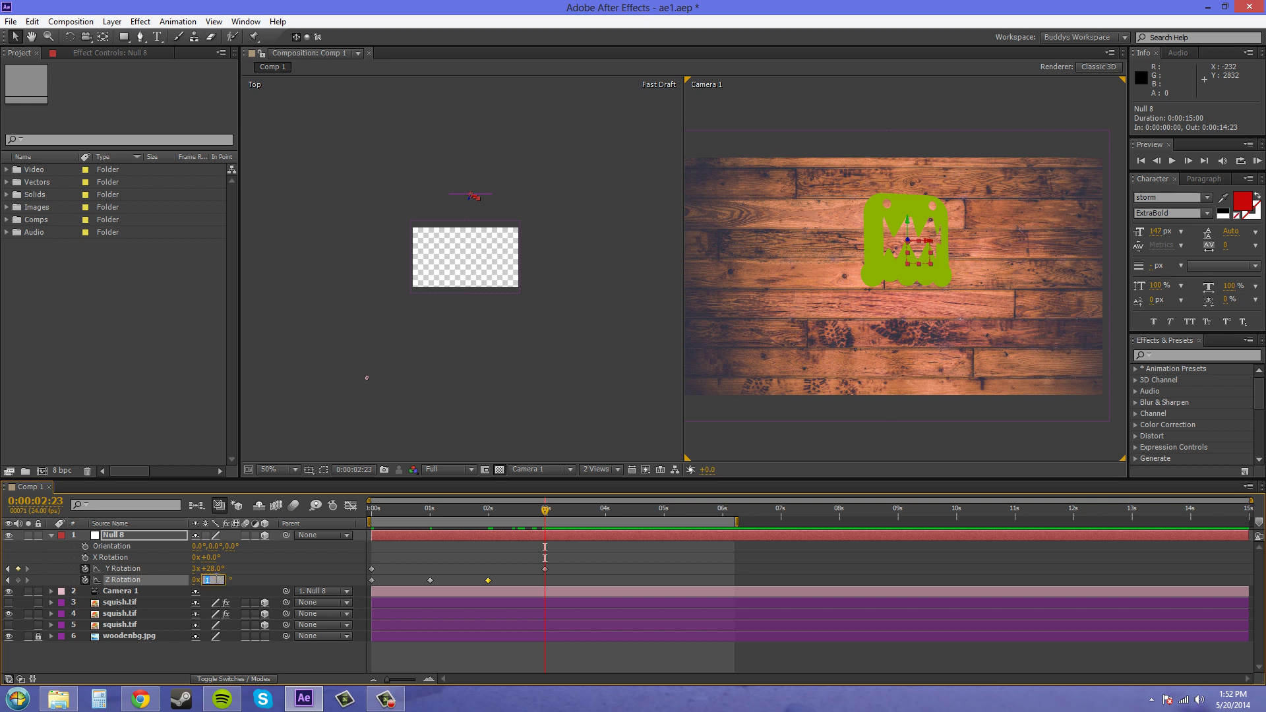
pyautogui.write('00')
pyautogui.press('Return')
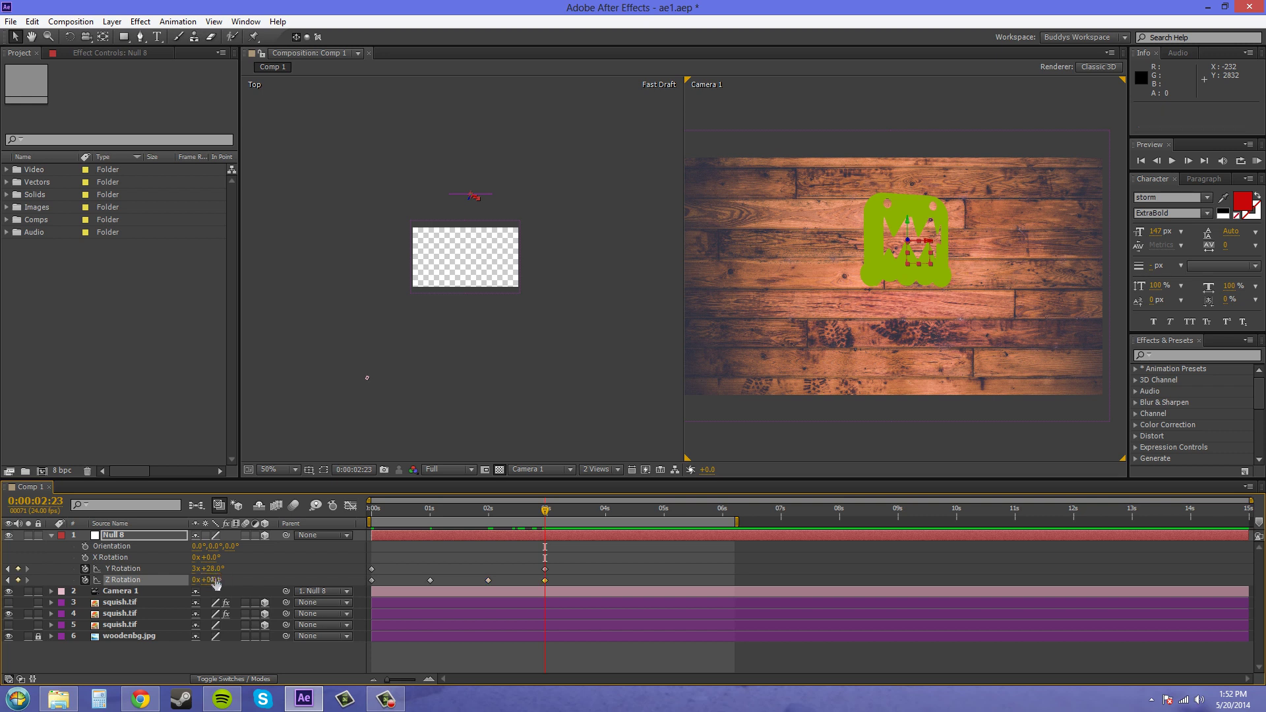
pyautogui.moveTo(546, 514); pyautogui.dragTo(371, 517)
# - Run a RAM Preview of the camera orbiting the green logo
pyautogui.click(1258, 161)
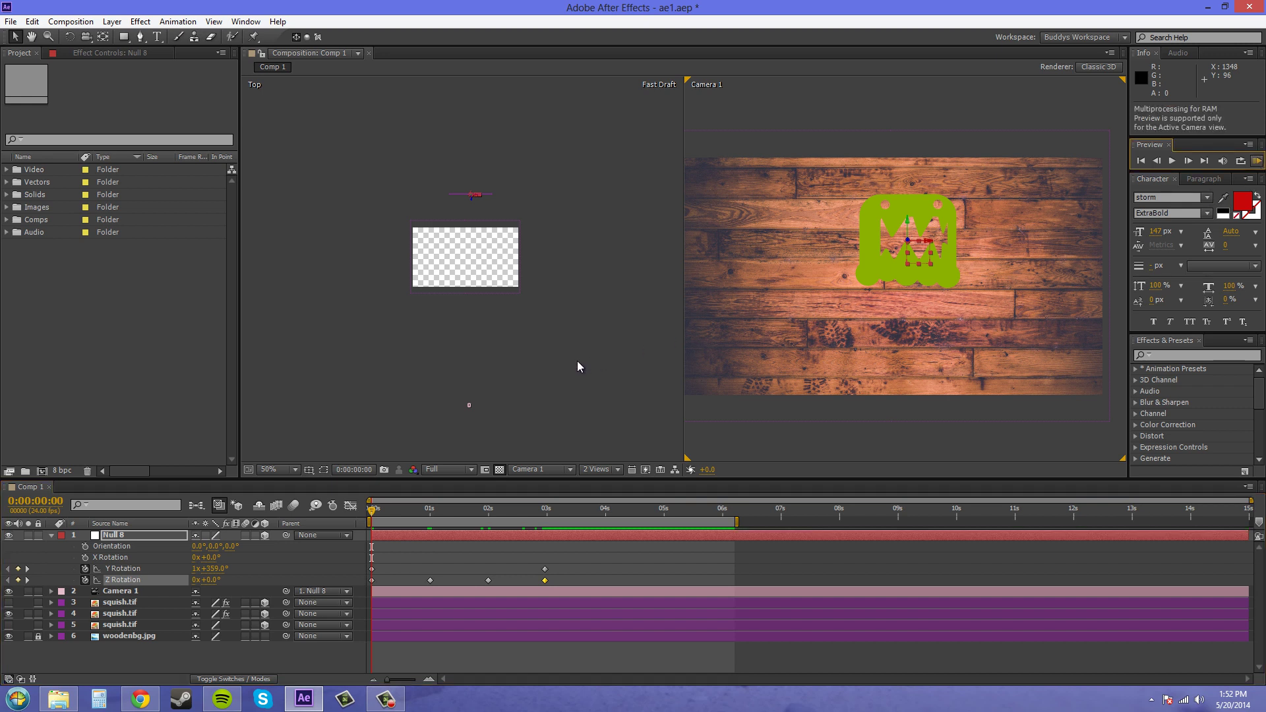